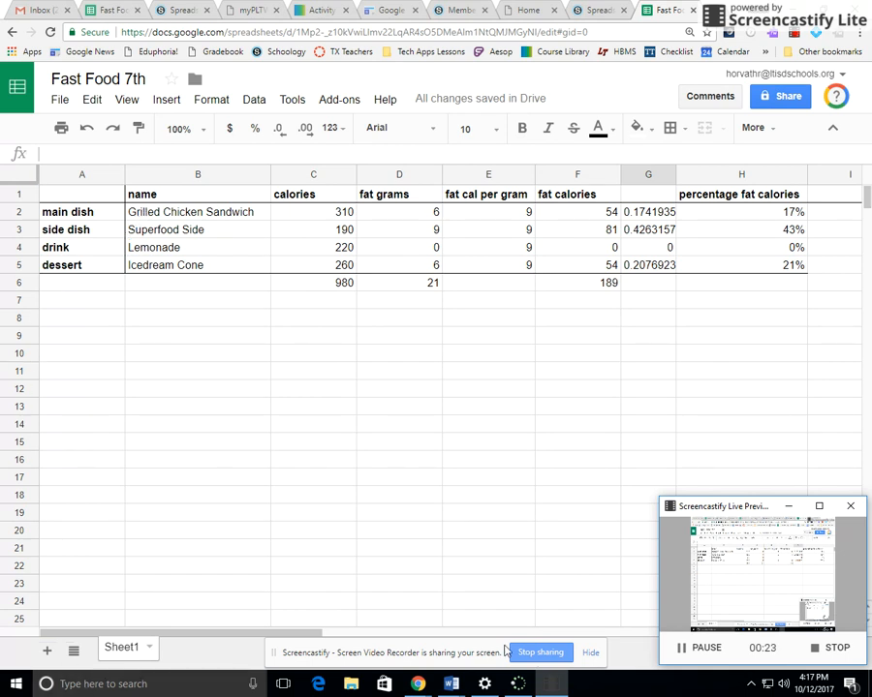
- Insert a chart from the name and calories data in B1:C5 and make it a pie chart
left_click_drag(135, 197, 339, 276)
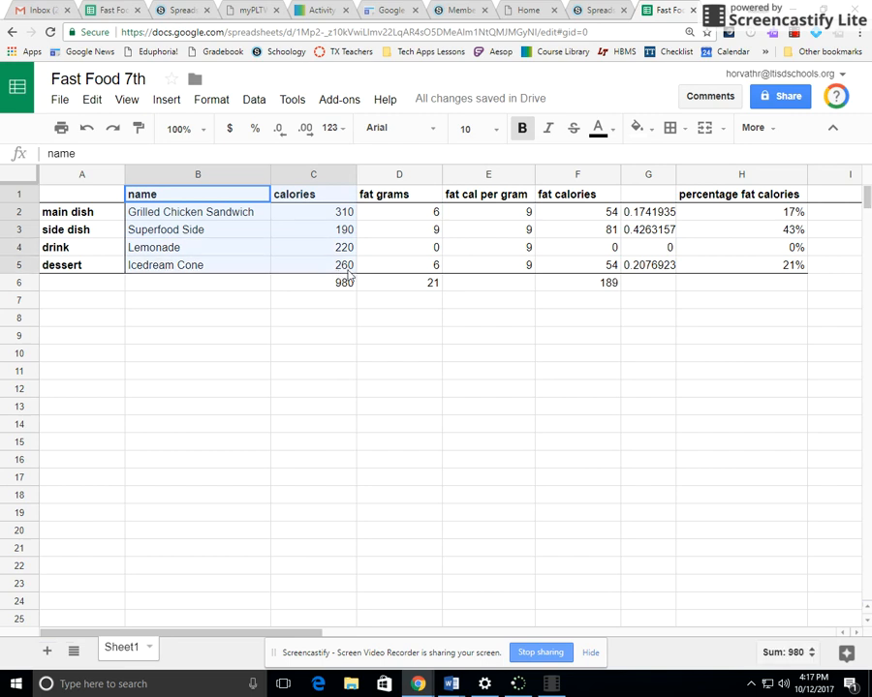
left_click(164, 102)
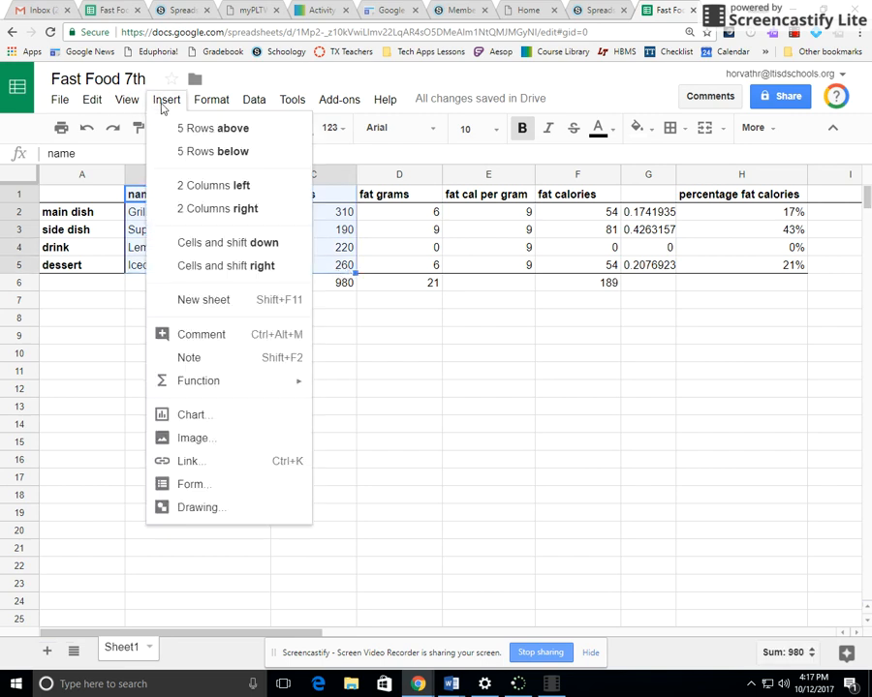
left_click(204, 414)
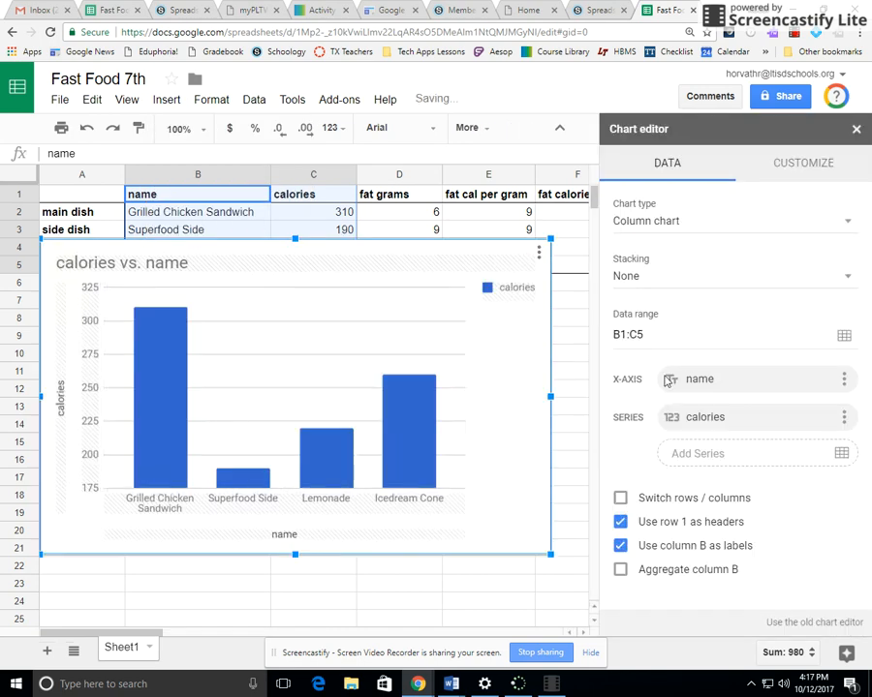
left_click(637, 223)
scroll(707, 484, "down", 3)
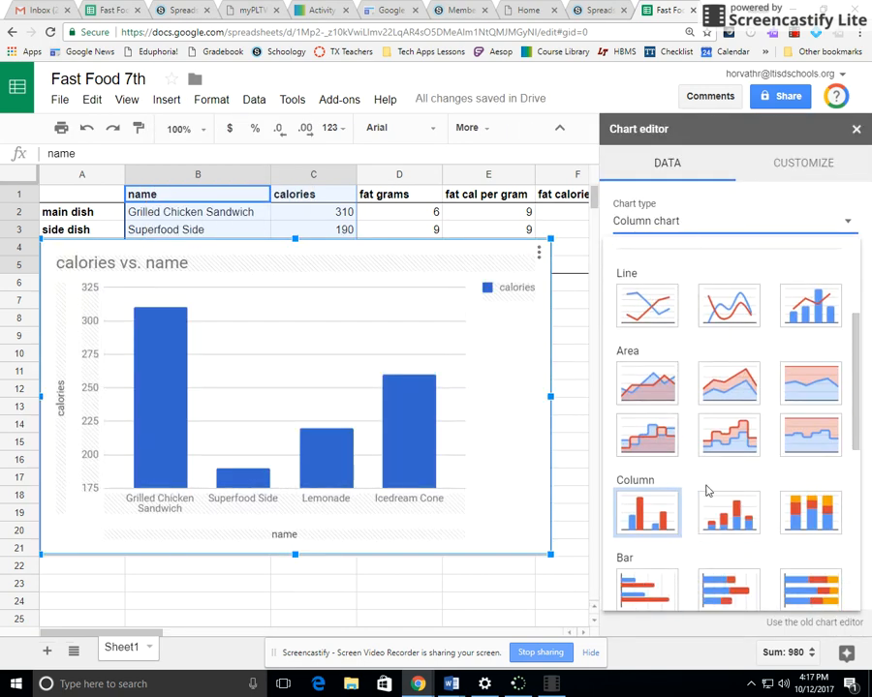
scroll(707, 491, "down", 2)
left_click(647, 475)
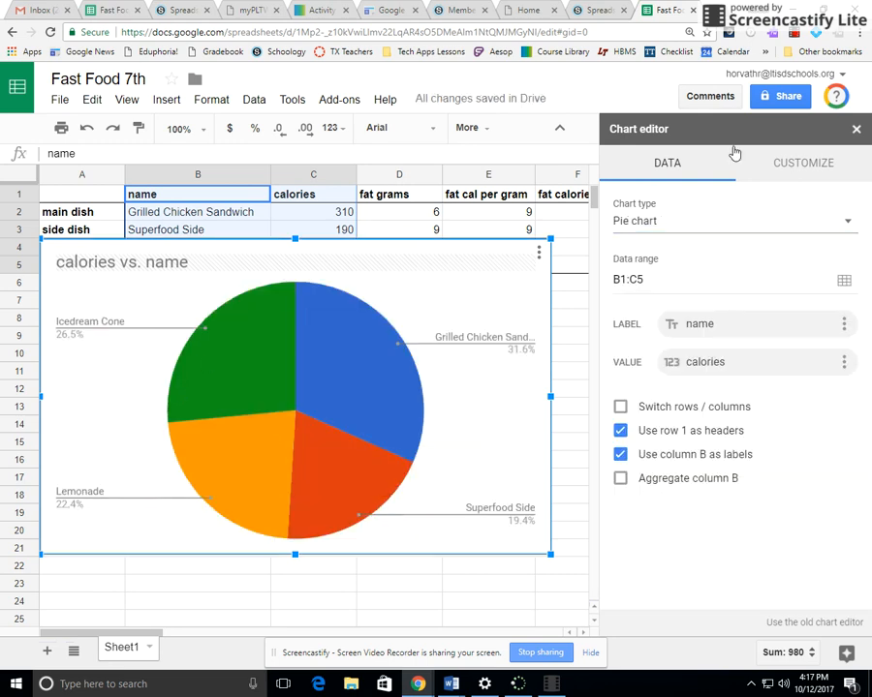
- Change the chart type to Doughnut chart and from there to 3D pie chart, keeping the doughnut hole
left_click(635, 221)
scroll(742, 404, "down", 5)
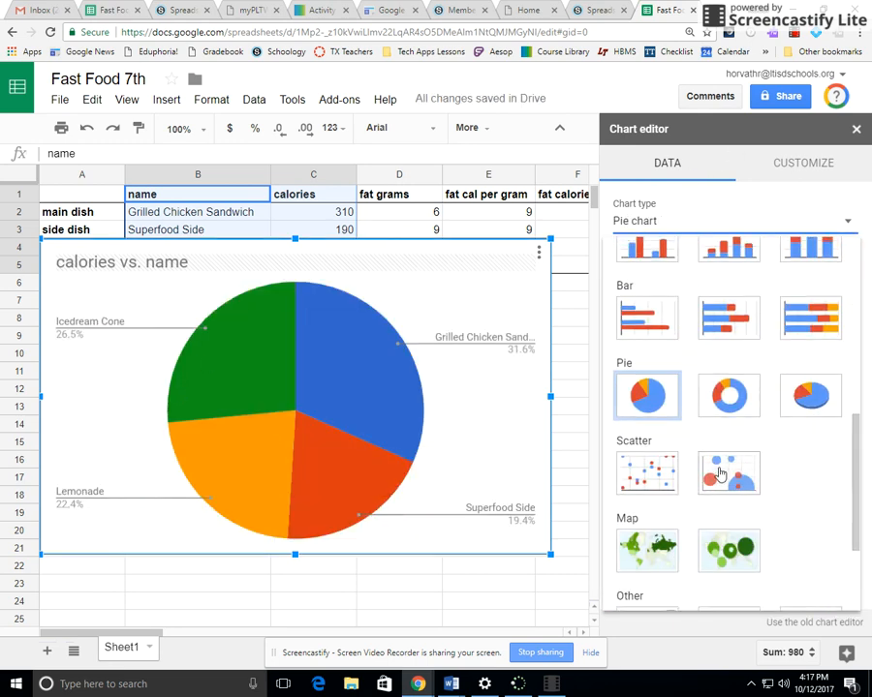
left_click(724, 405)
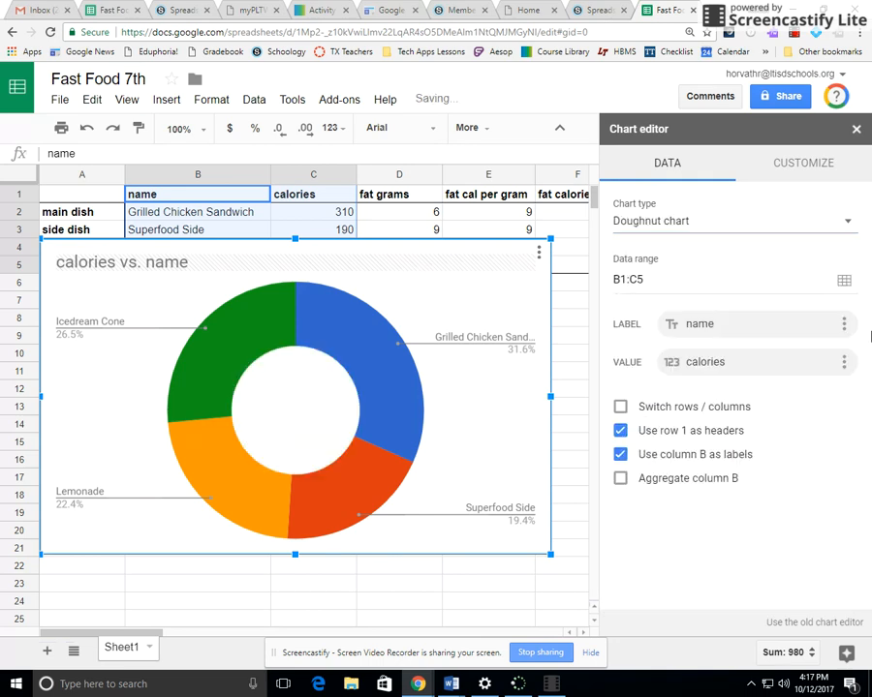
left_click(649, 221)
scroll(755, 444, "down", 5)
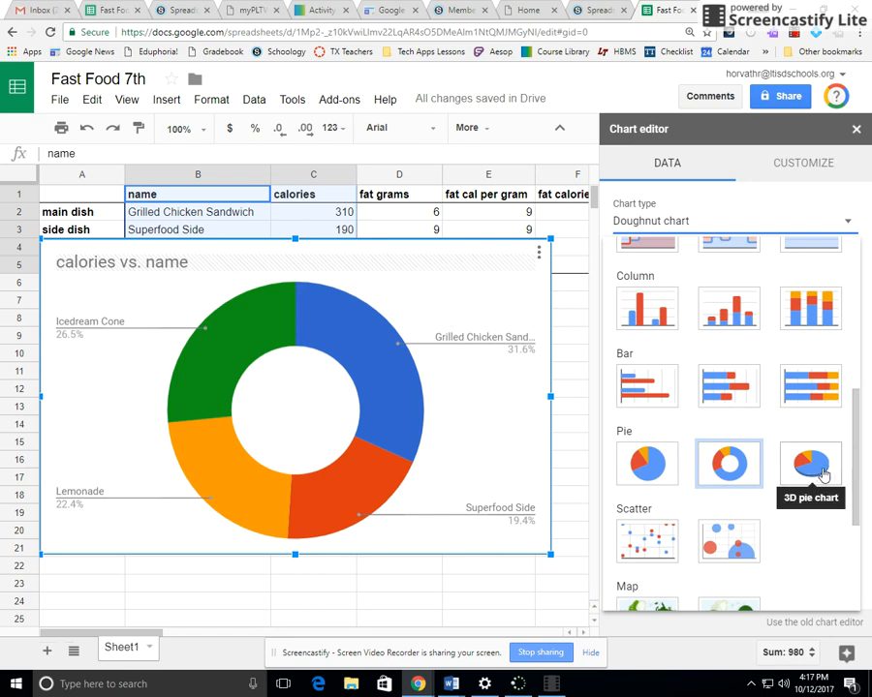
left_click(818, 469)
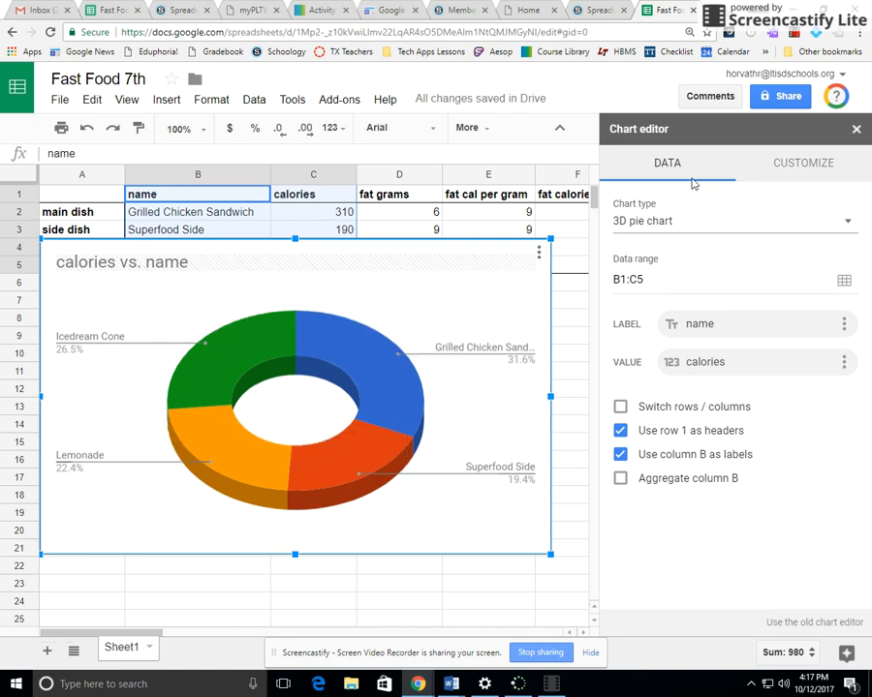
- Try a light gray chart background and replace it with None to make the background transparent
left_click(788, 164)
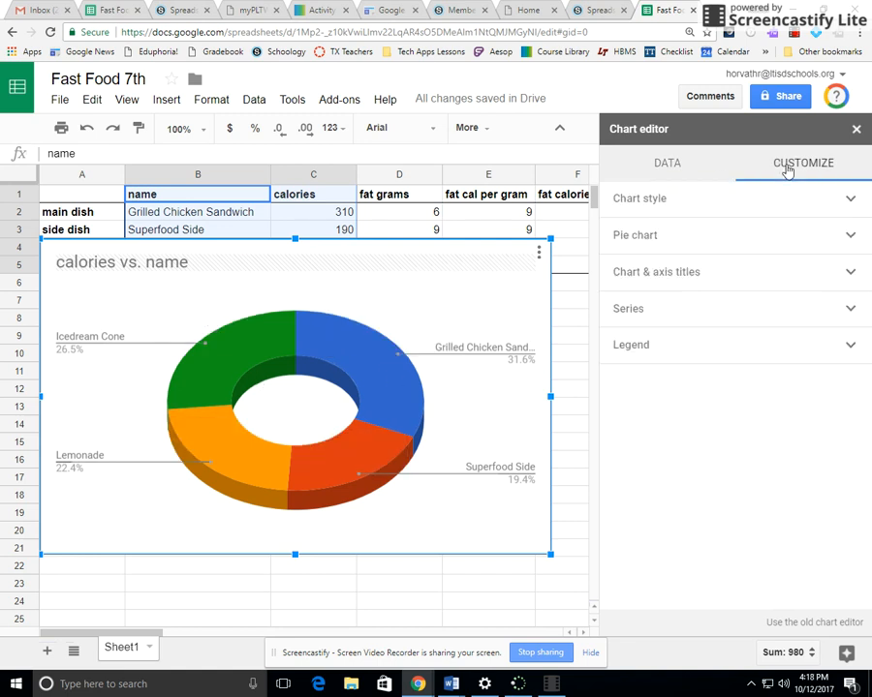
left_click(653, 200)
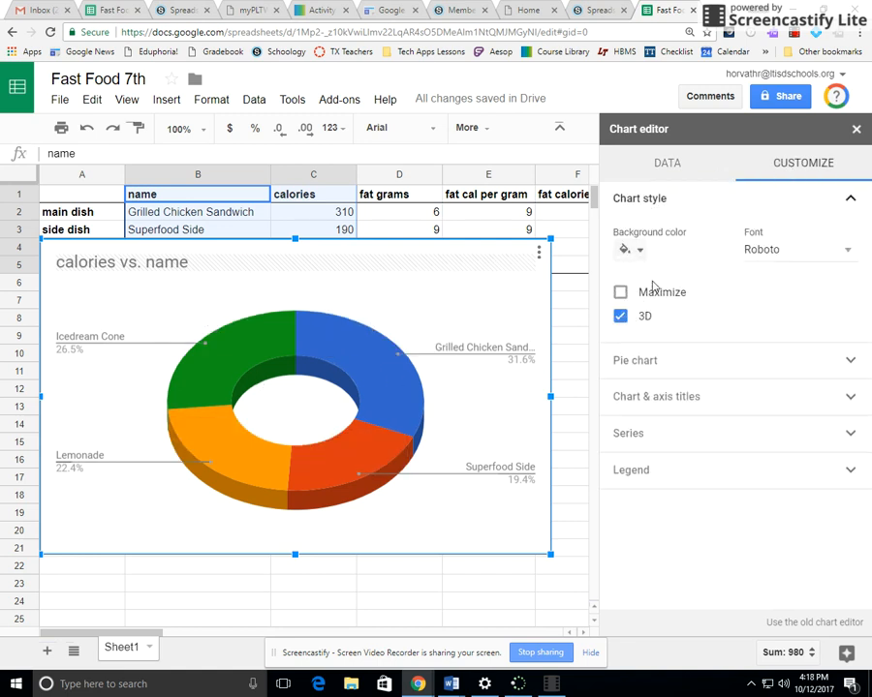
left_click(638, 251)
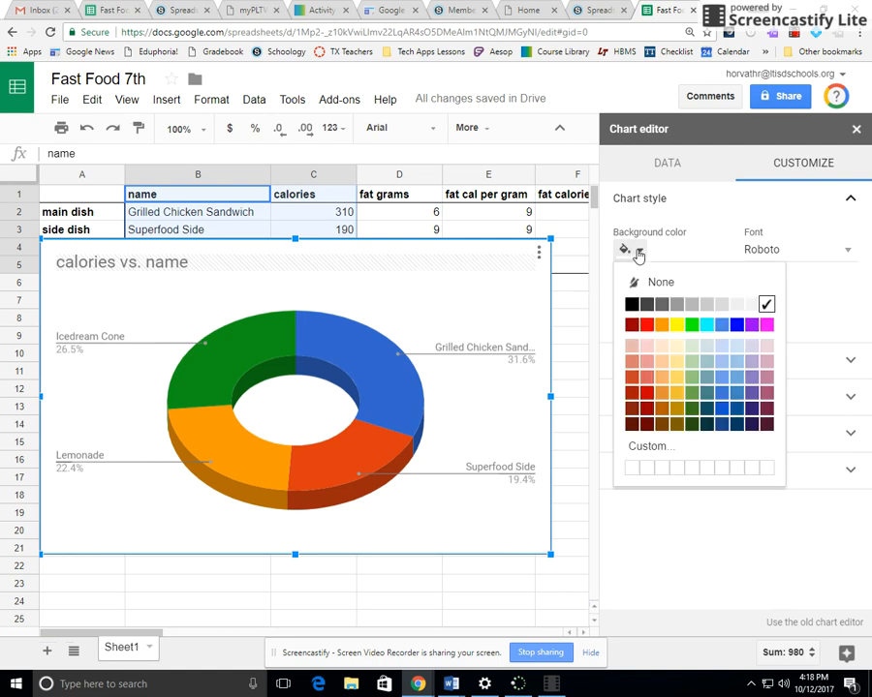
left_click(722, 304)
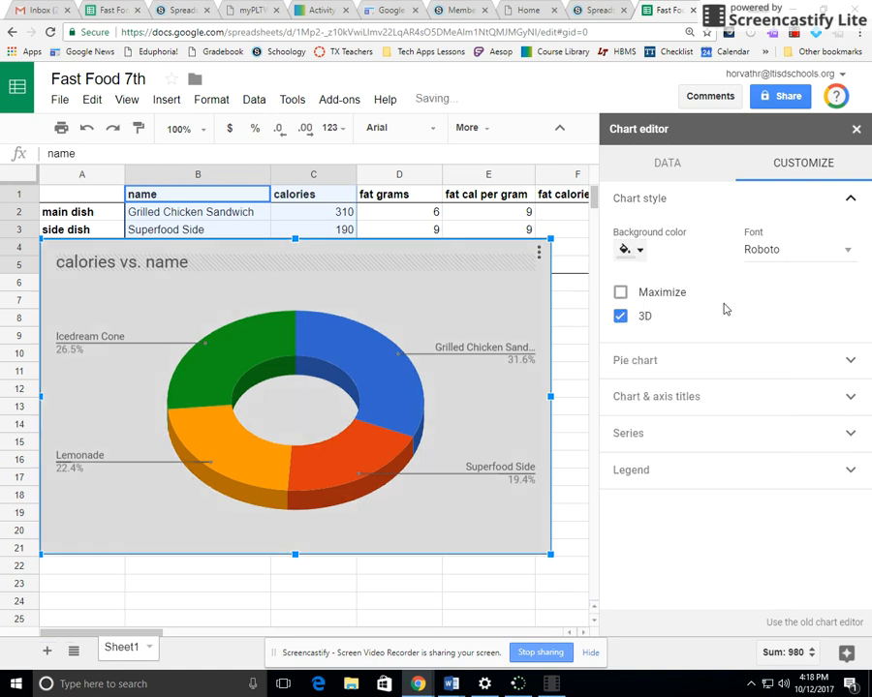
left_click(625, 250)
left_click(701, 284)
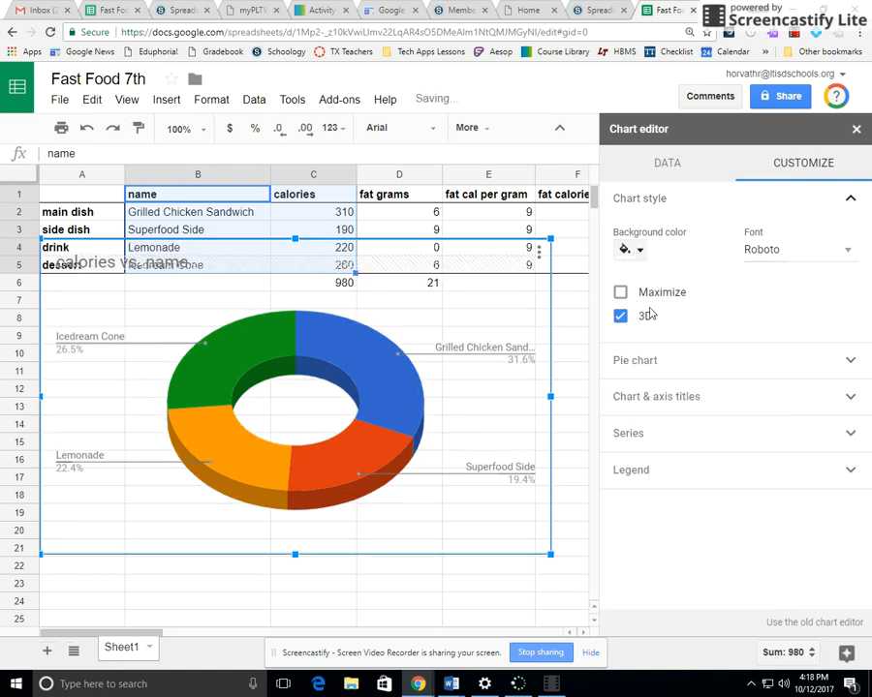
- Set the pie chart's donut hole to 25%
left_click(625, 368)
left_click(647, 287)
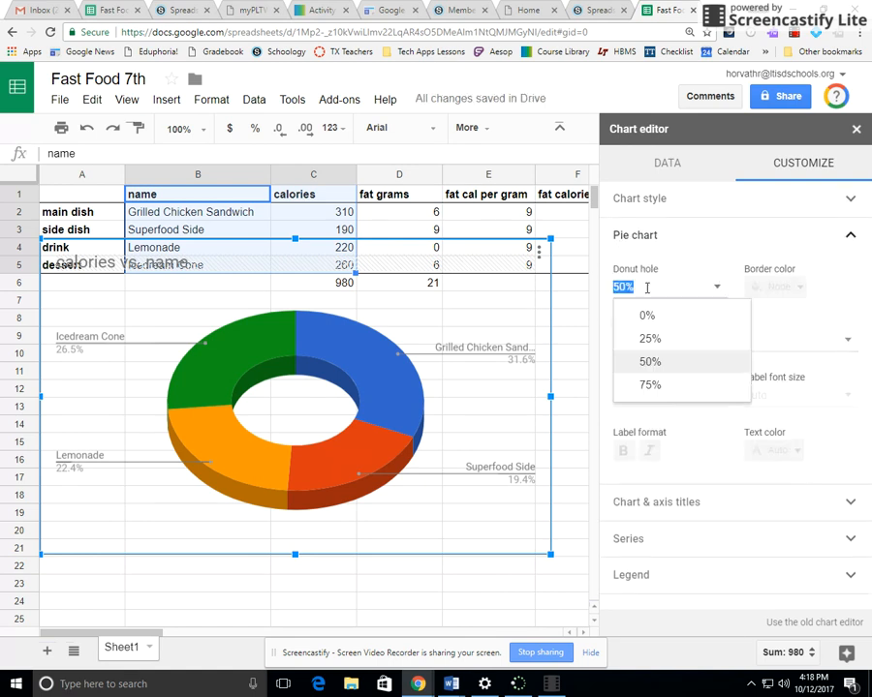
left_click(725, 341)
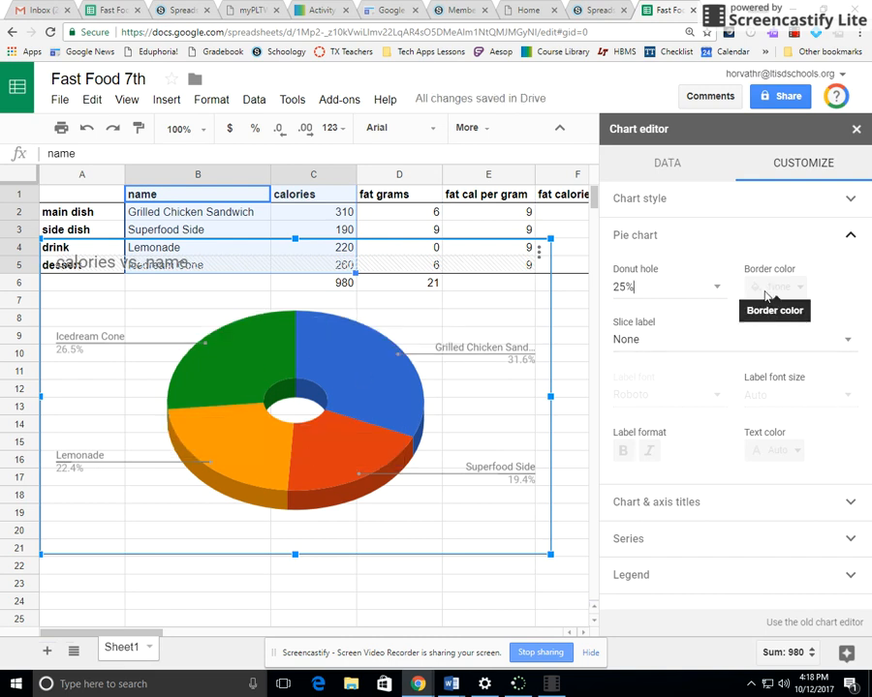
- Show Value as the slice label and set the label font to Garamond
left_click(647, 350)
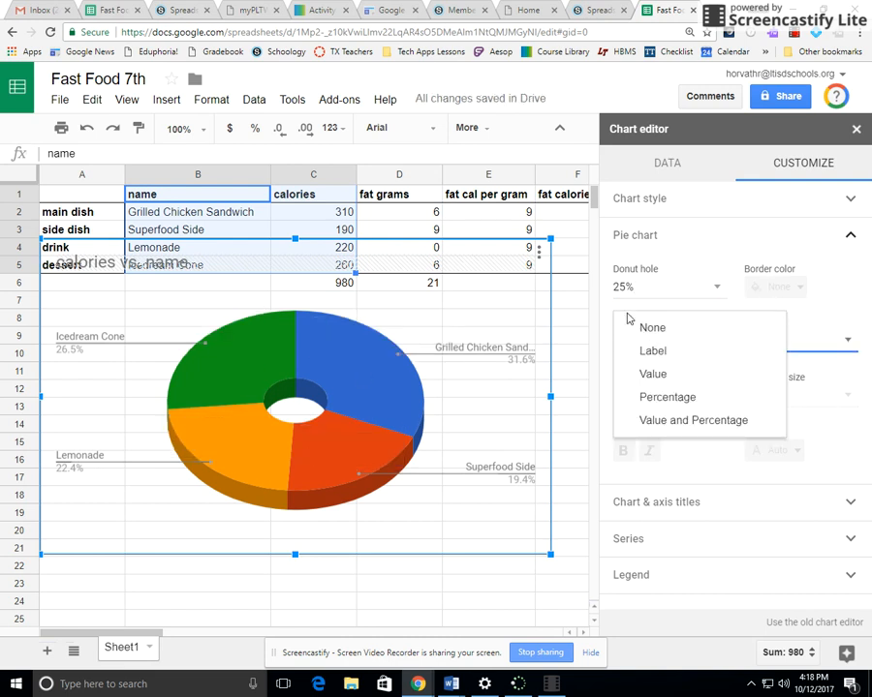
left_click(654, 372)
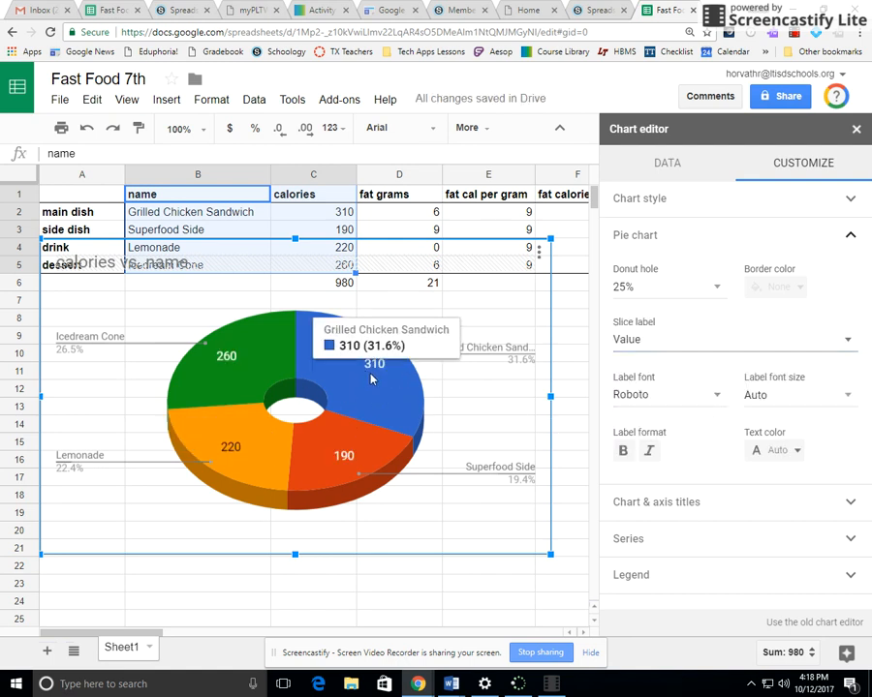
left_click(662, 399)
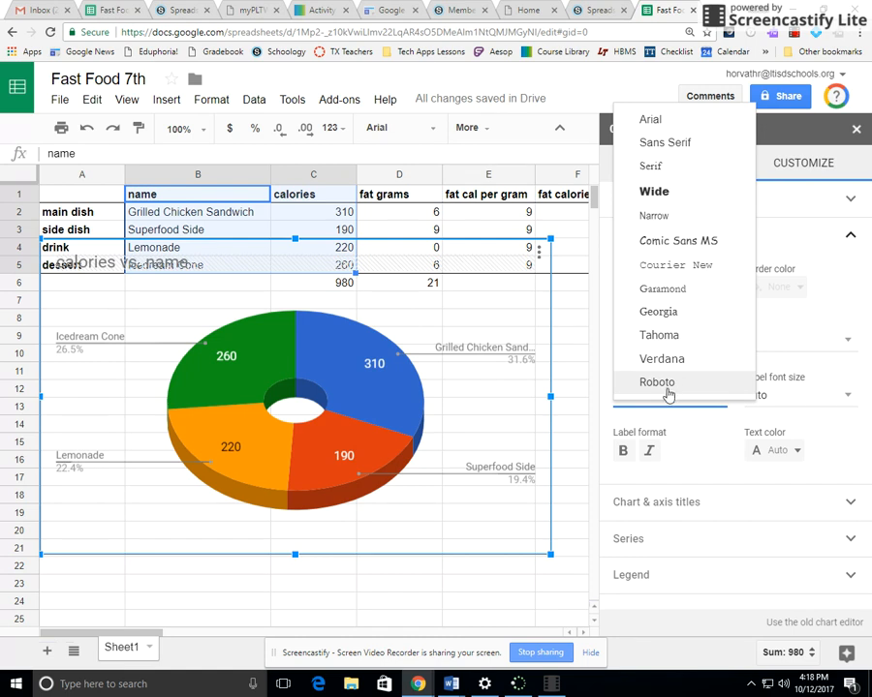
left_click(640, 289)
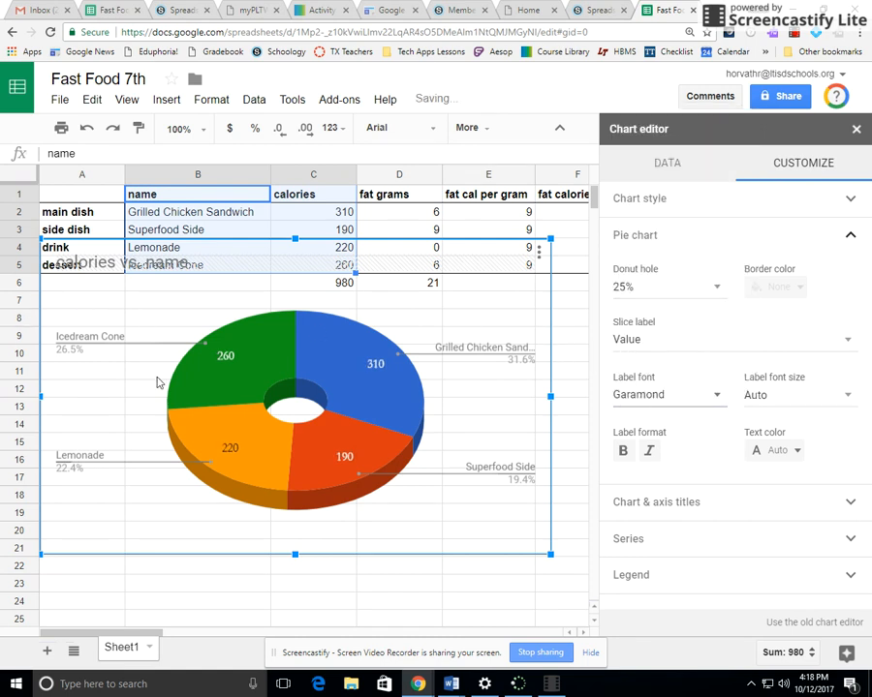
- Move the chart down so it sits below the totals in row 6 and leaves the table uncovered
left_click_drag(210, 524, 200, 578)
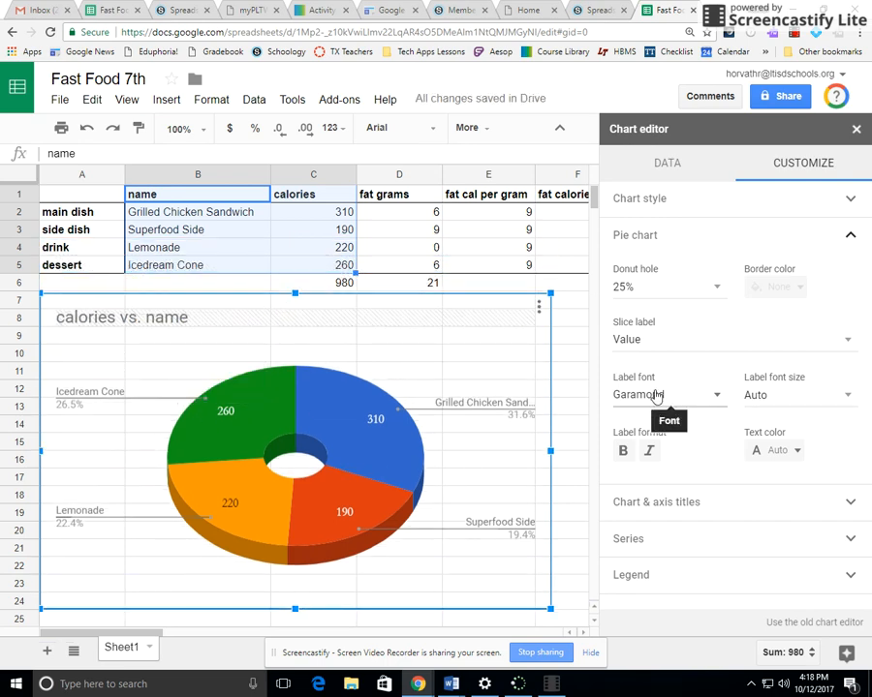
left_click(714, 392)
left_click(665, 383)
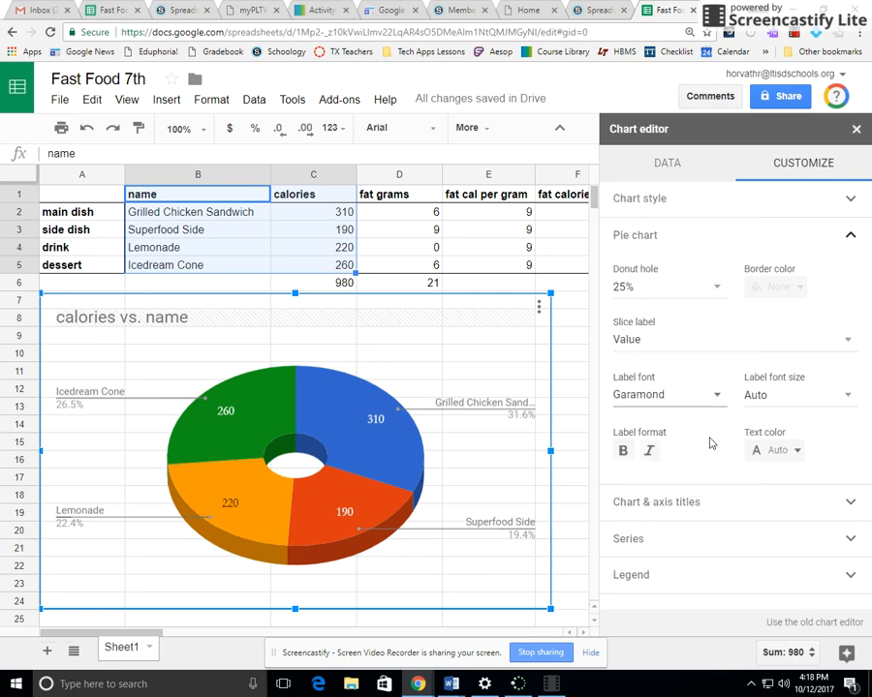
- Set the chart title's font to Garamond and its text to "Percentage Calories per item"
left_click(618, 502)
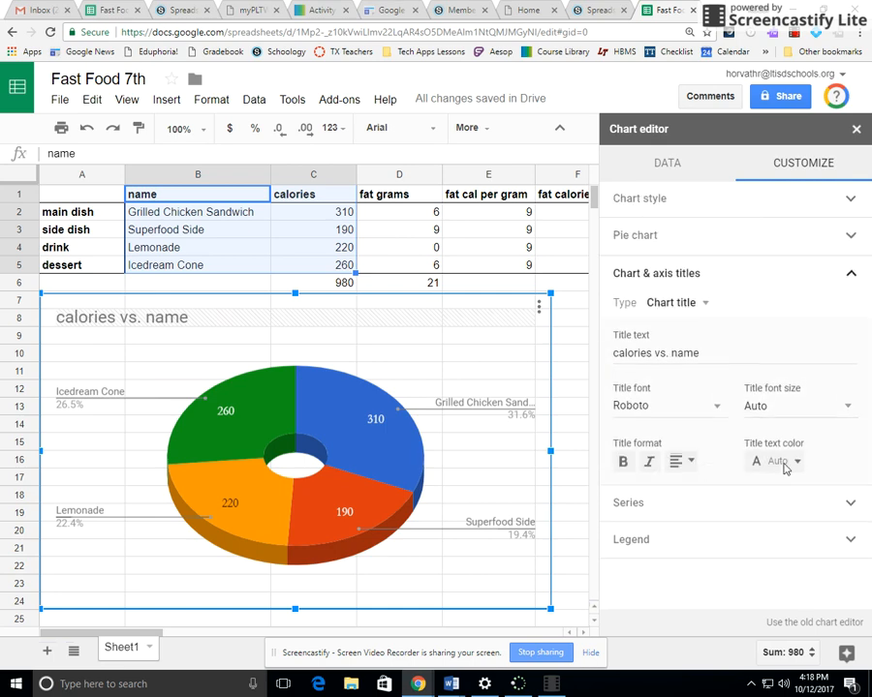
left_click(648, 407)
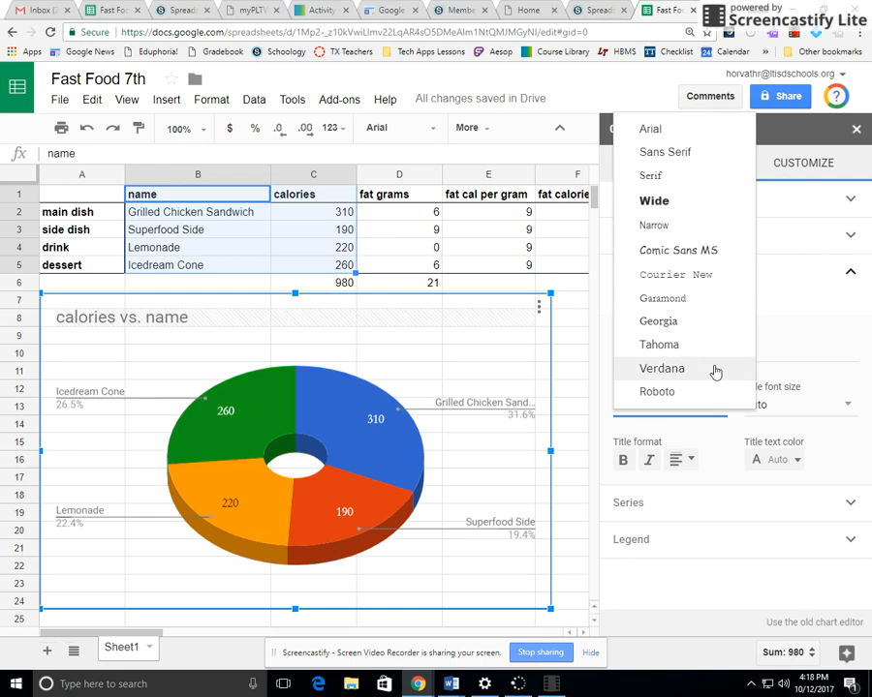
left_click(662, 300)
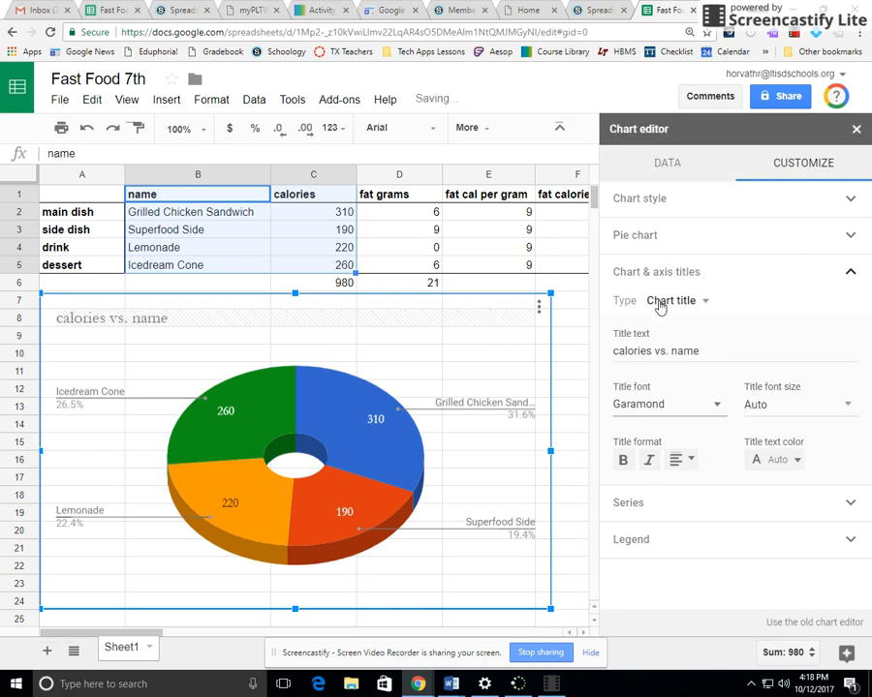
double_click(168, 316)
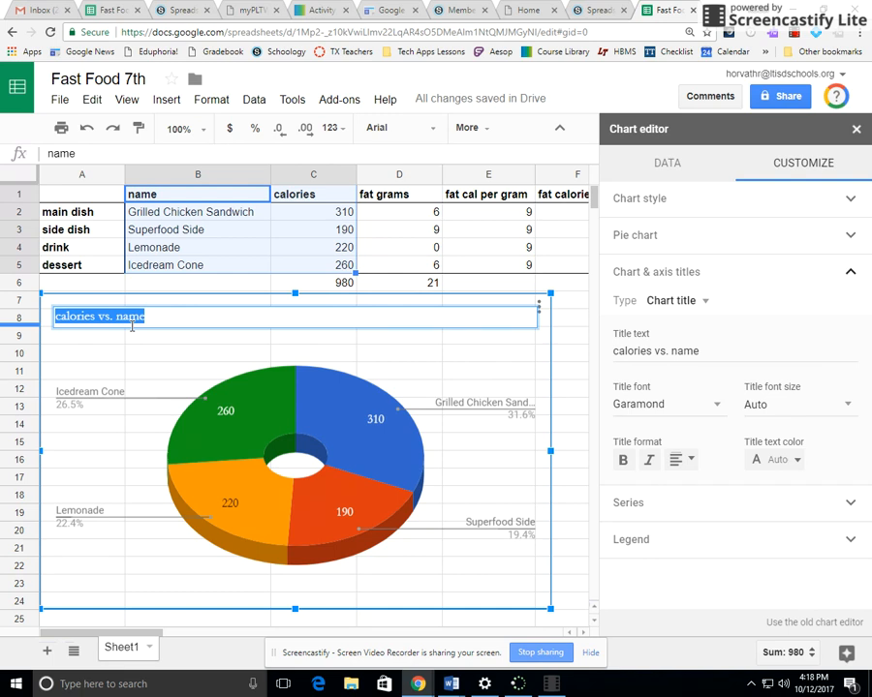
type("Percentage C")
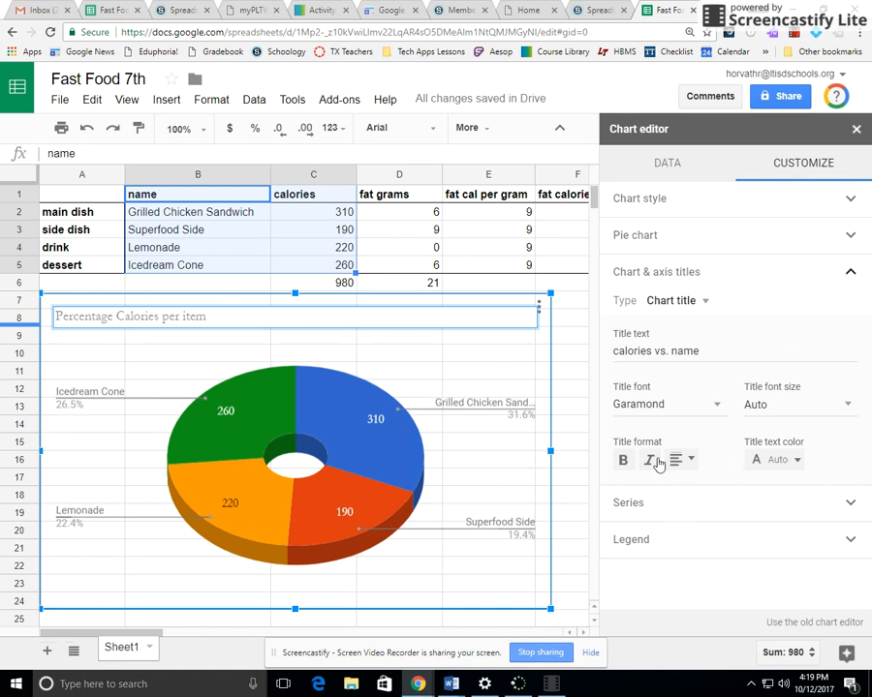
- Recolor the Grilled Chicken Sandwich slice light blue
left_click(639, 505)
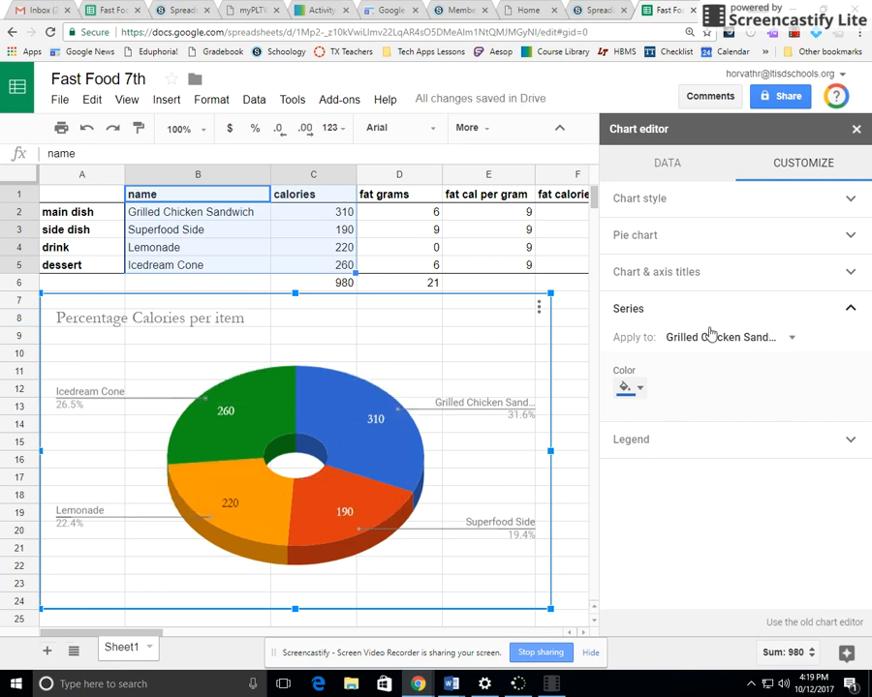
left_click(638, 387)
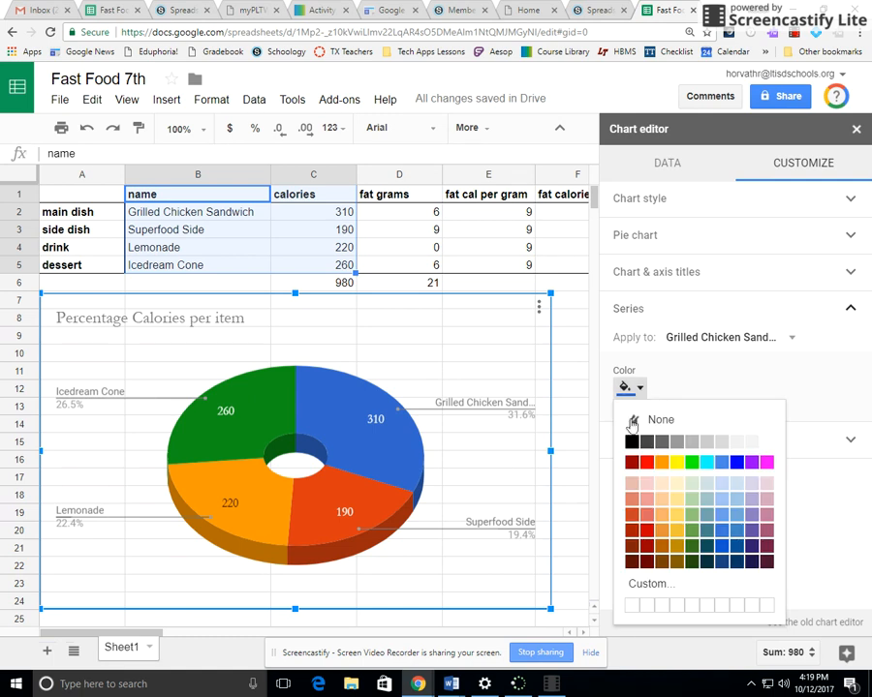
left_click(735, 516)
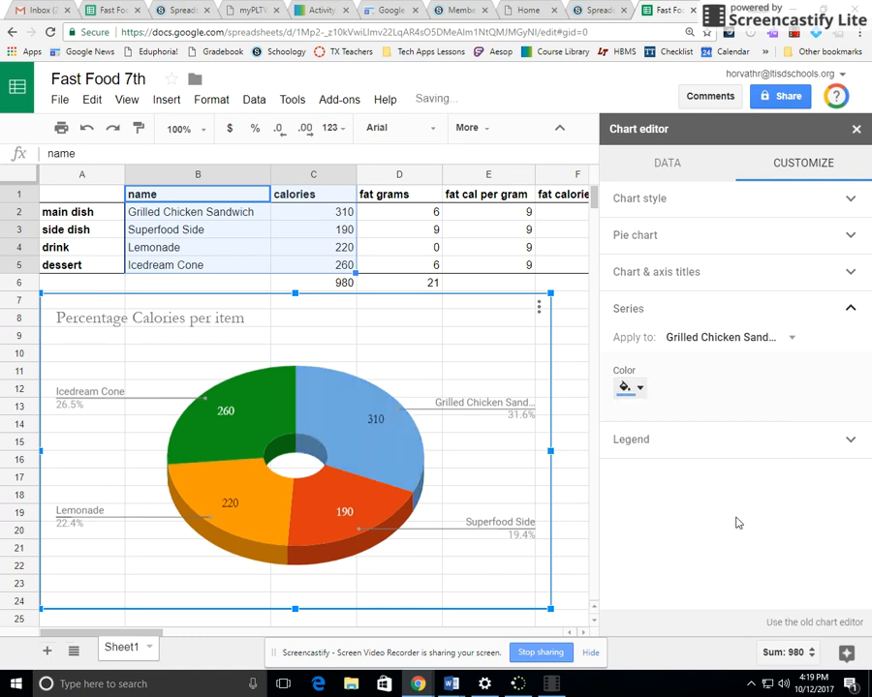
- Try light orange for the Superfood Side slice and replace it with a light red
left_click(714, 340)
left_click(712, 361)
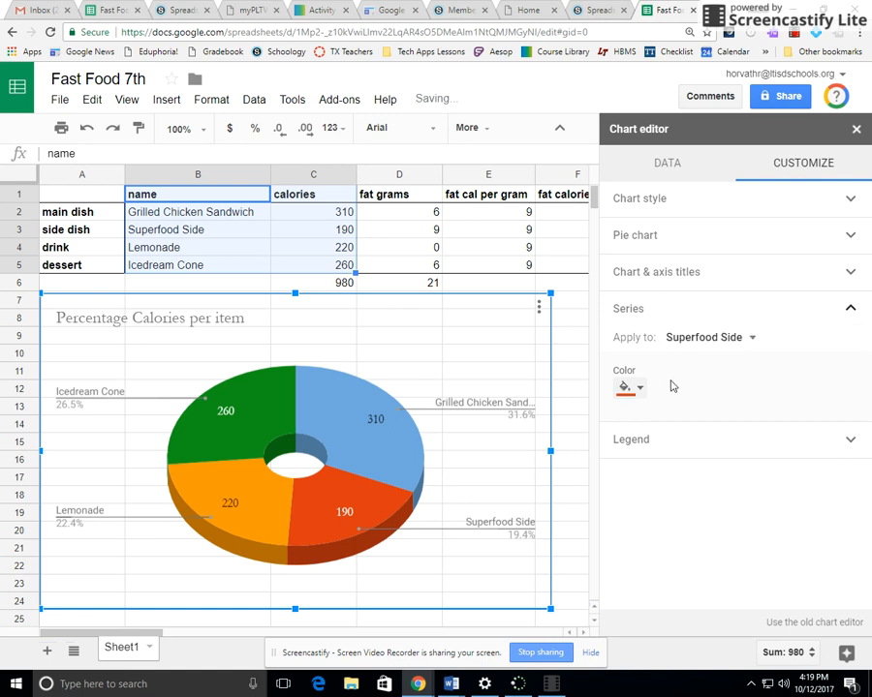
left_click(639, 388)
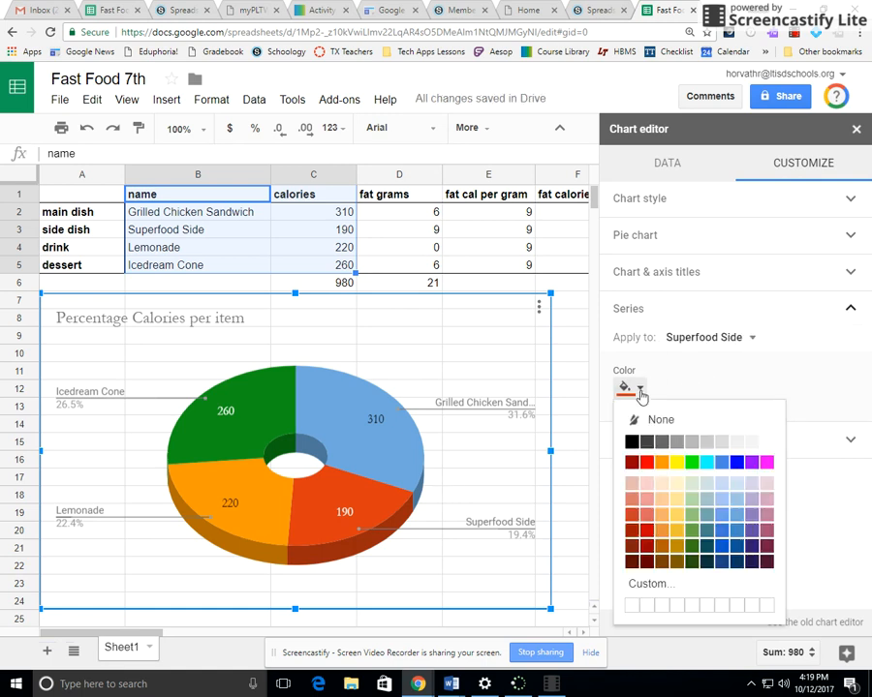
left_click(661, 499)
left_click(634, 388)
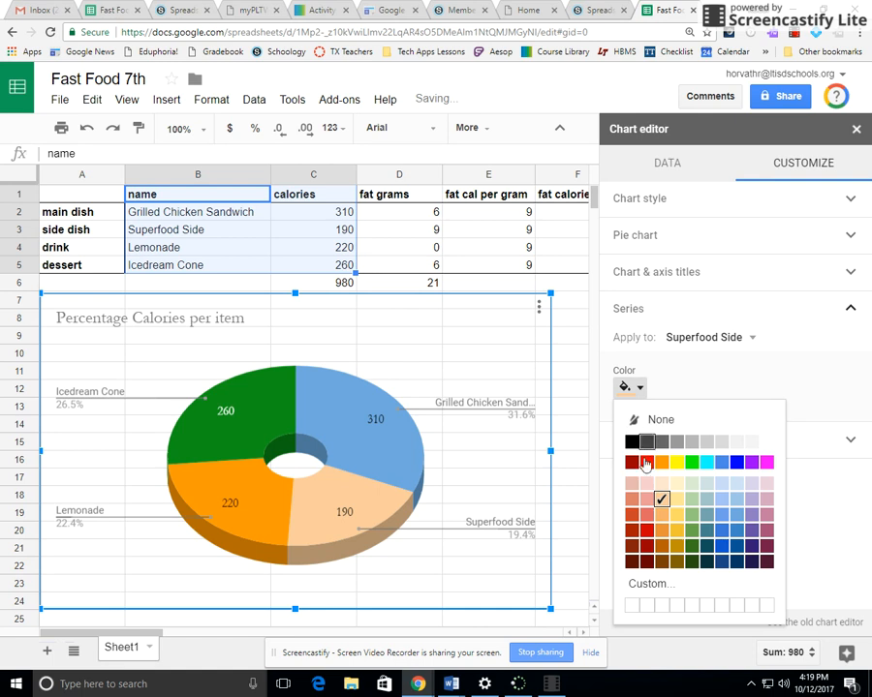
left_click(646, 499)
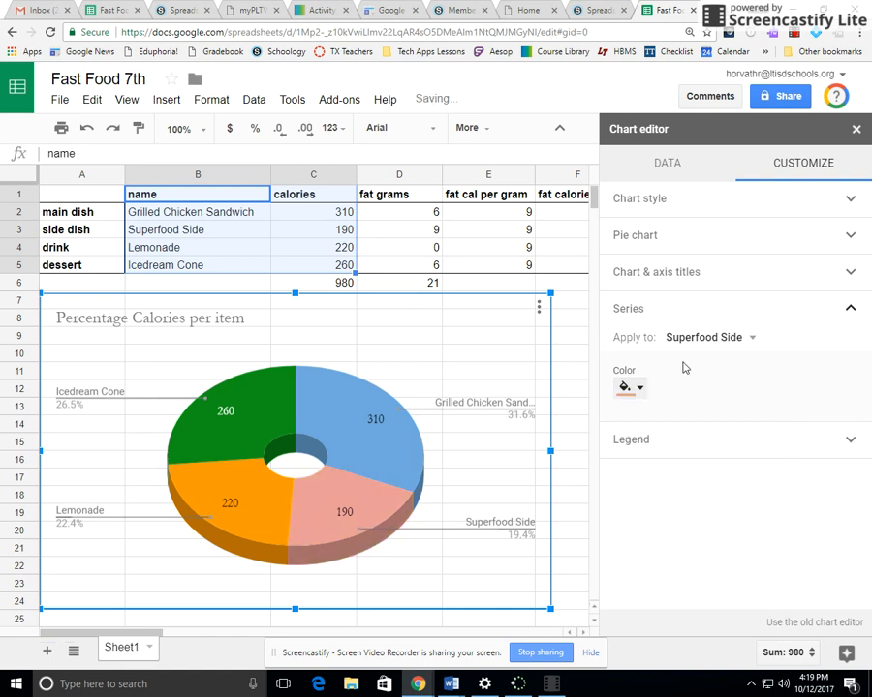
- Recolor the Lemonade slice light purple
left_click(699, 337)
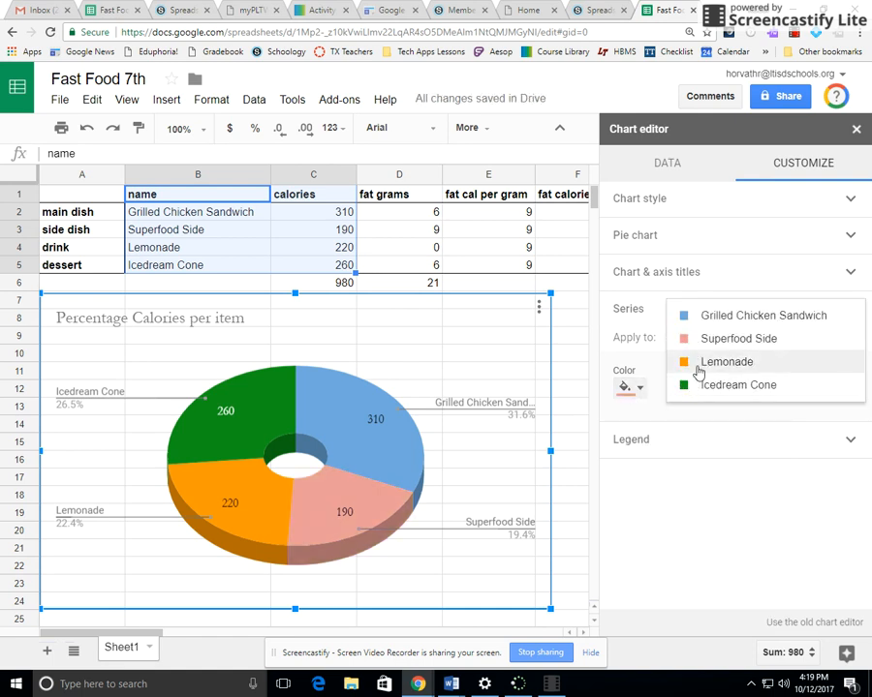
left_click(695, 360)
left_click(625, 389)
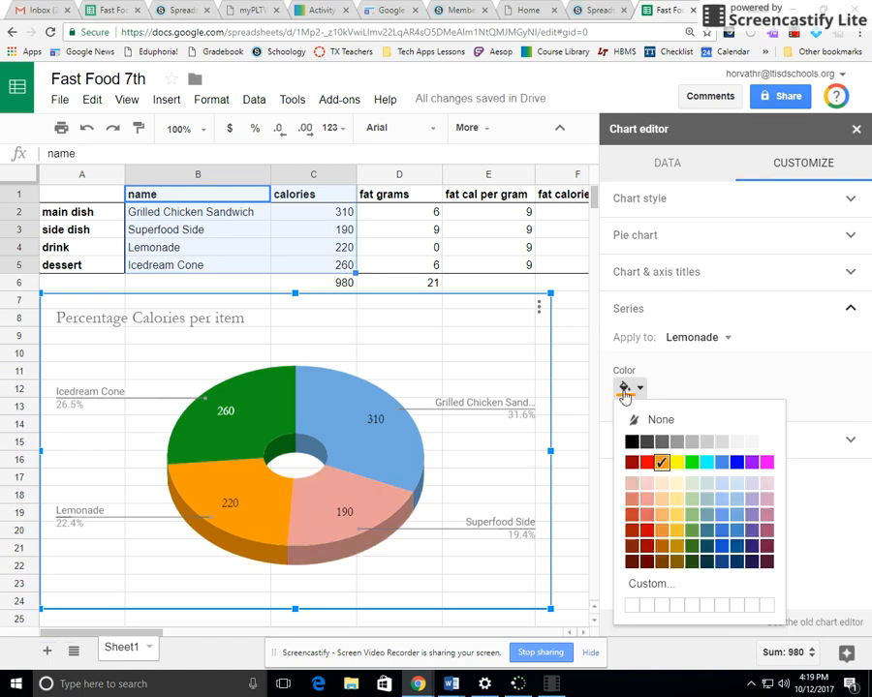
left_click(751, 499)
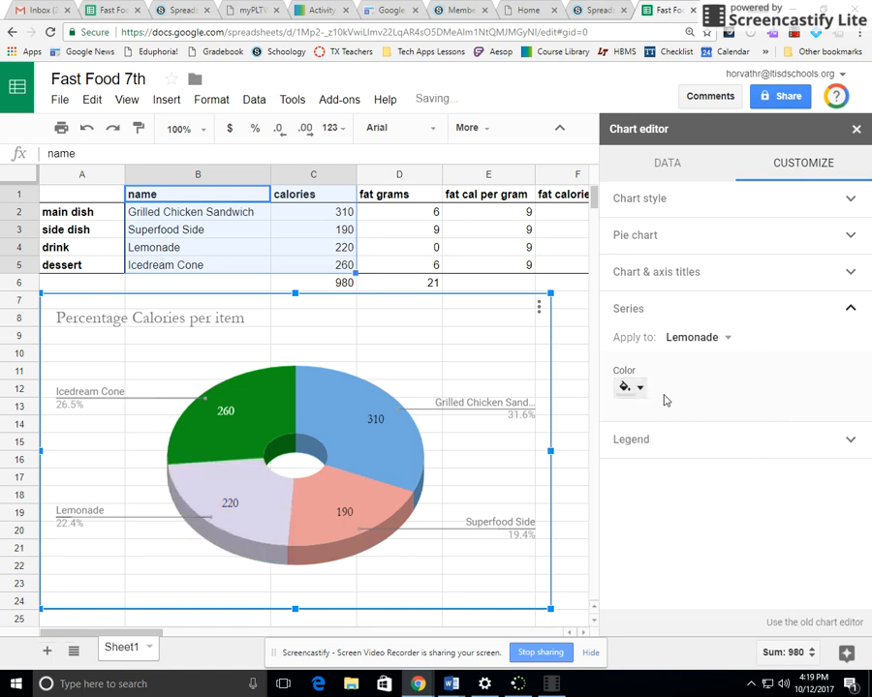
- Recolor the Icedream Cone slice light green
left_click(682, 335)
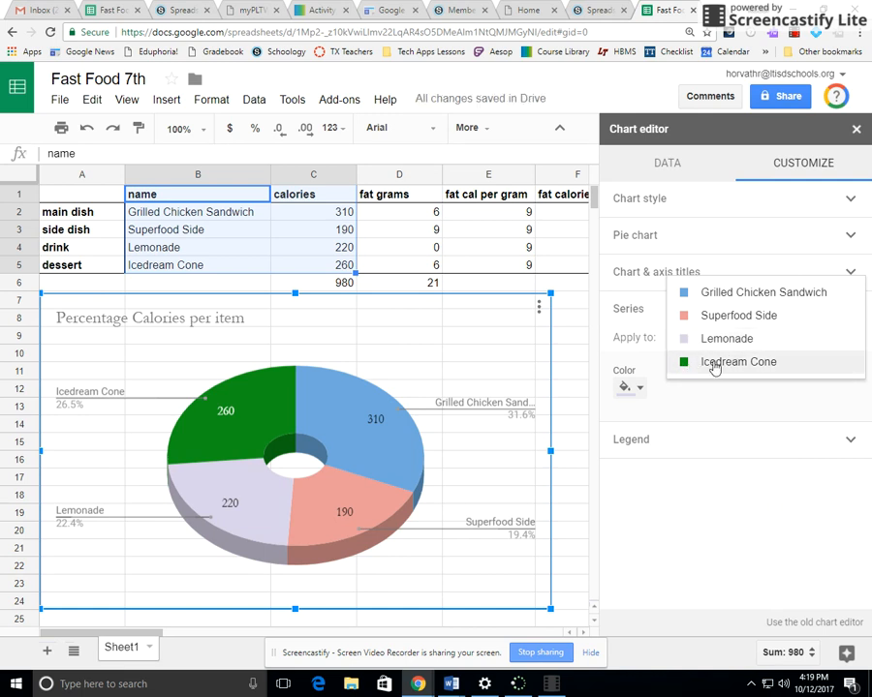
left_click(711, 361)
left_click(630, 389)
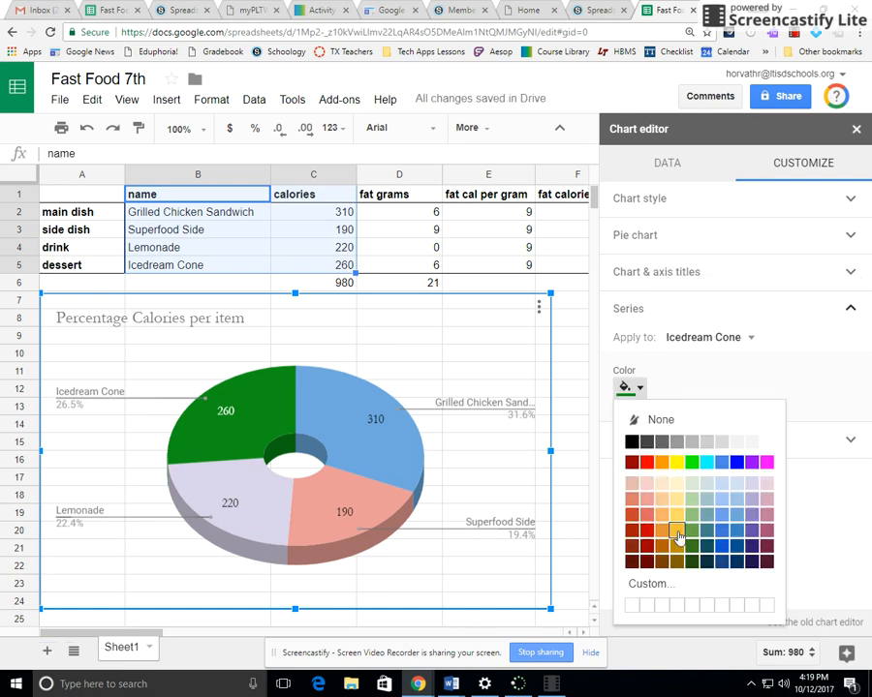
left_click(693, 486)
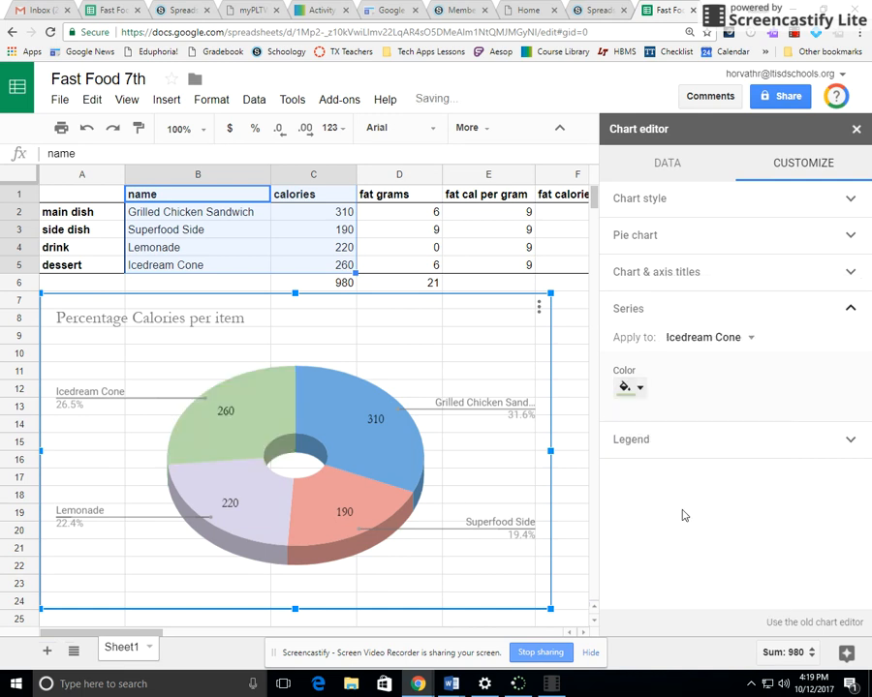
- Set the pie chart's legend font to Garamond and close the chart editor
left_click(656, 447)
left_click(627, 459)
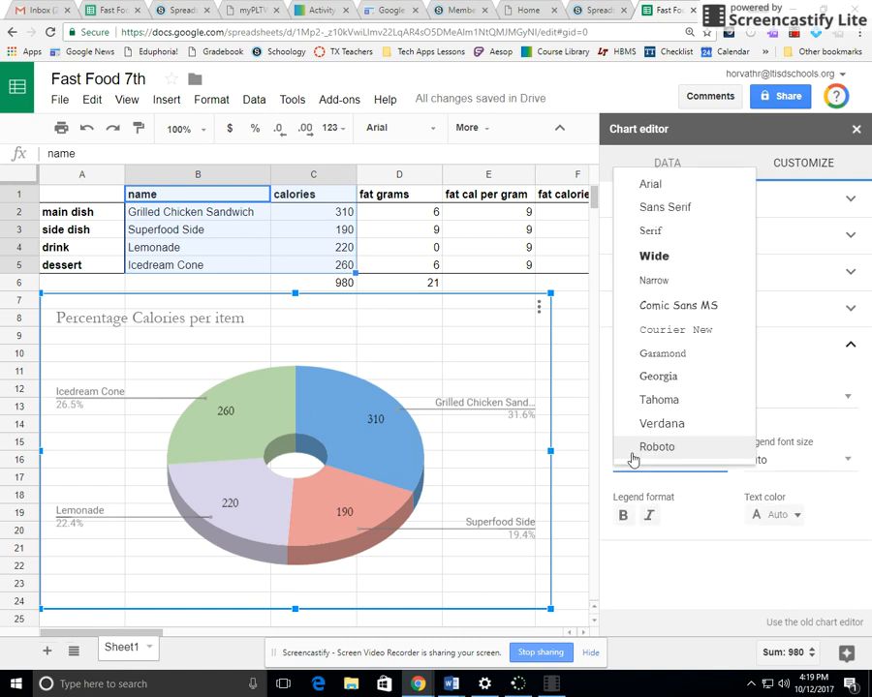
left_click(662, 355)
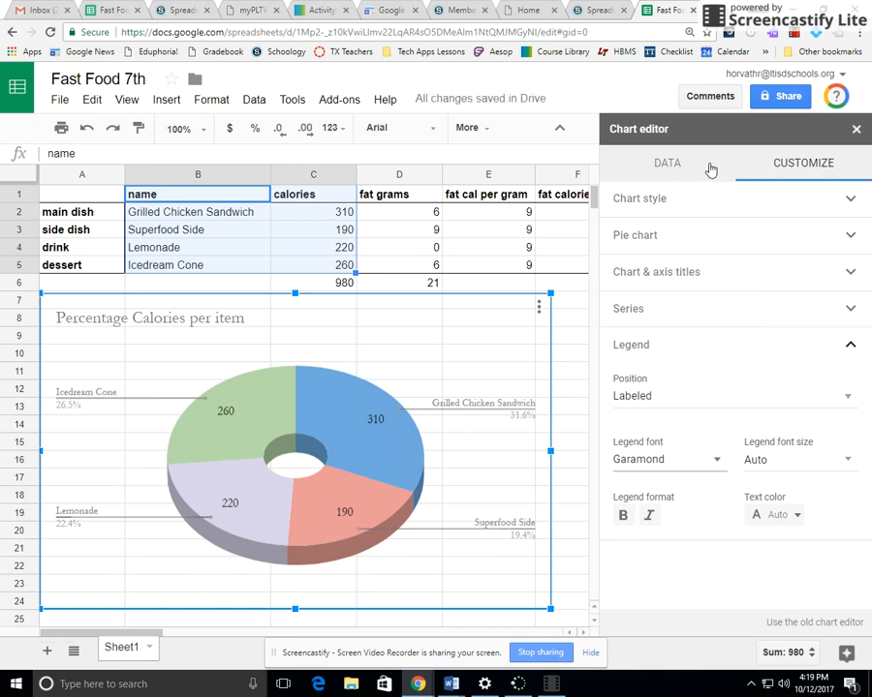
left_click(574, 339)
- Shrink the pie chart from its lower-right corner so it ends at row 22, partway across column E
scroll(463, 361, "down", 3)
scroll(358, 414, "up", 3)
left_click(356, 415)
left_click_drag(553, 611, 461, 578)
scroll(321, 535, "down", 3)
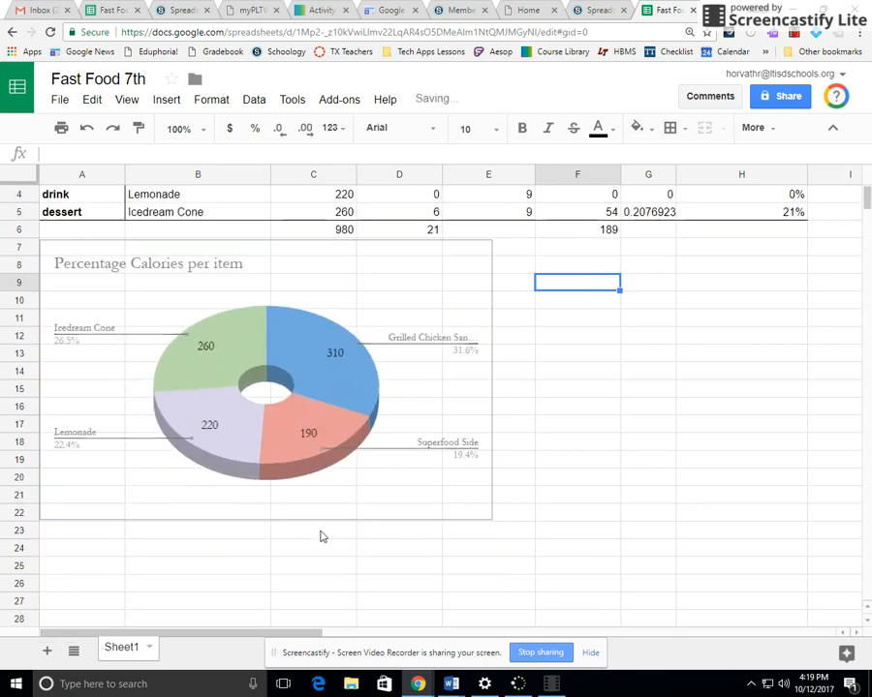
scroll(426, 482, "up", 3)
- Reopen the pie chart for editing, set its background color to None, and close the editor
double_click(416, 536)
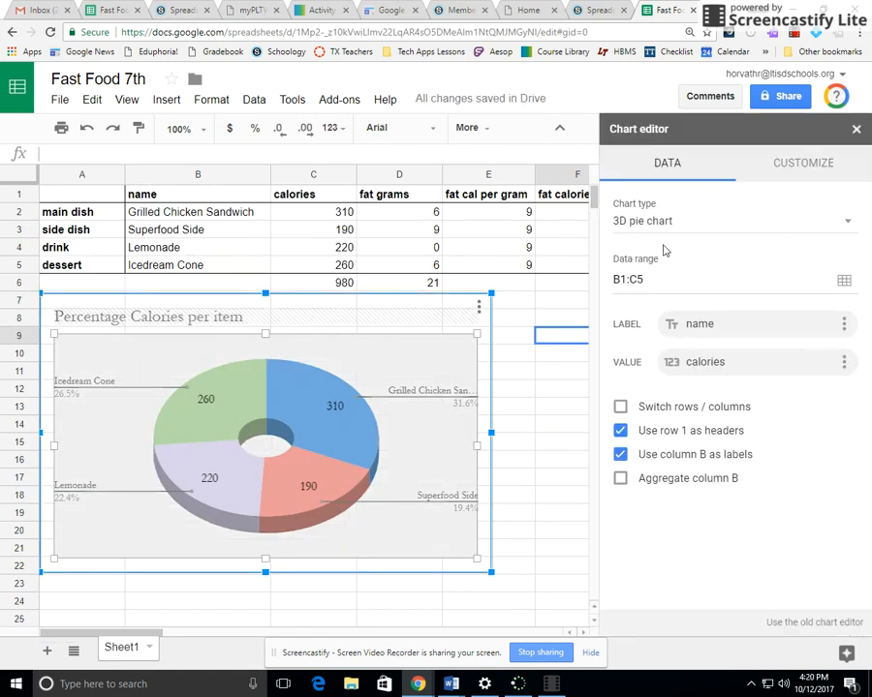
left_click(794, 176)
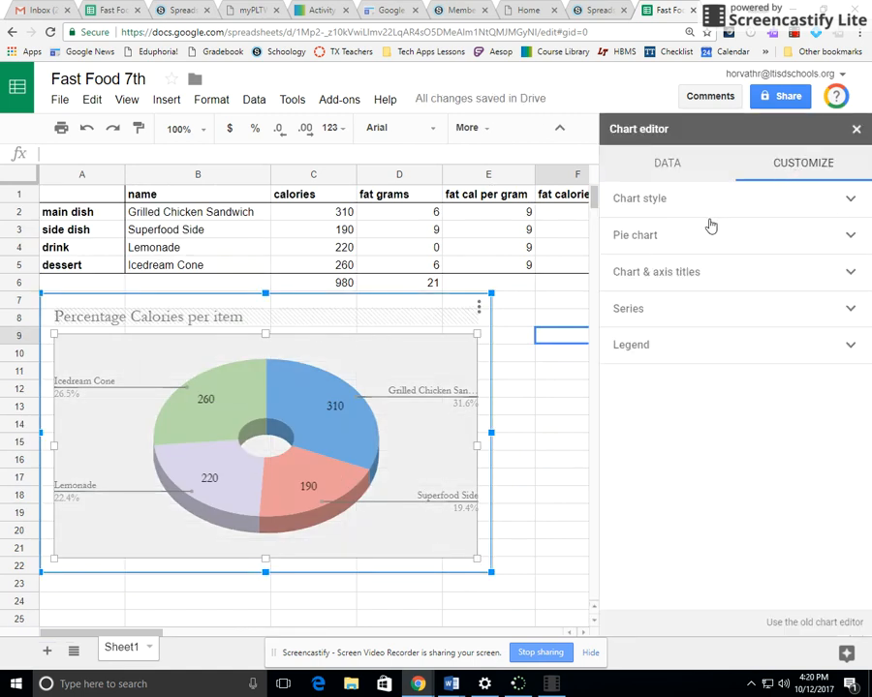
left_click(635, 204)
left_click(641, 252)
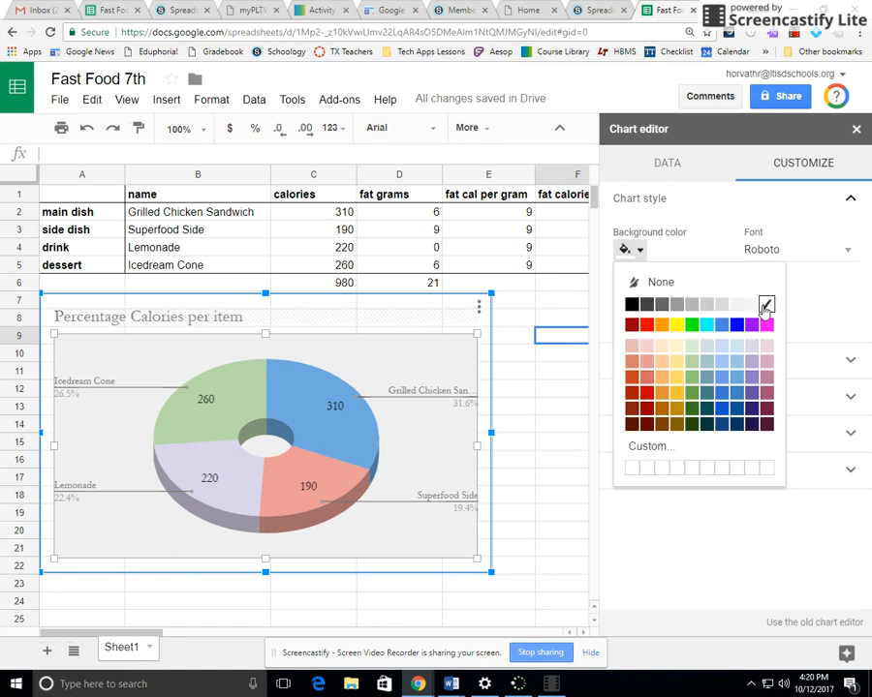
left_click(634, 285)
left_click(521, 513)
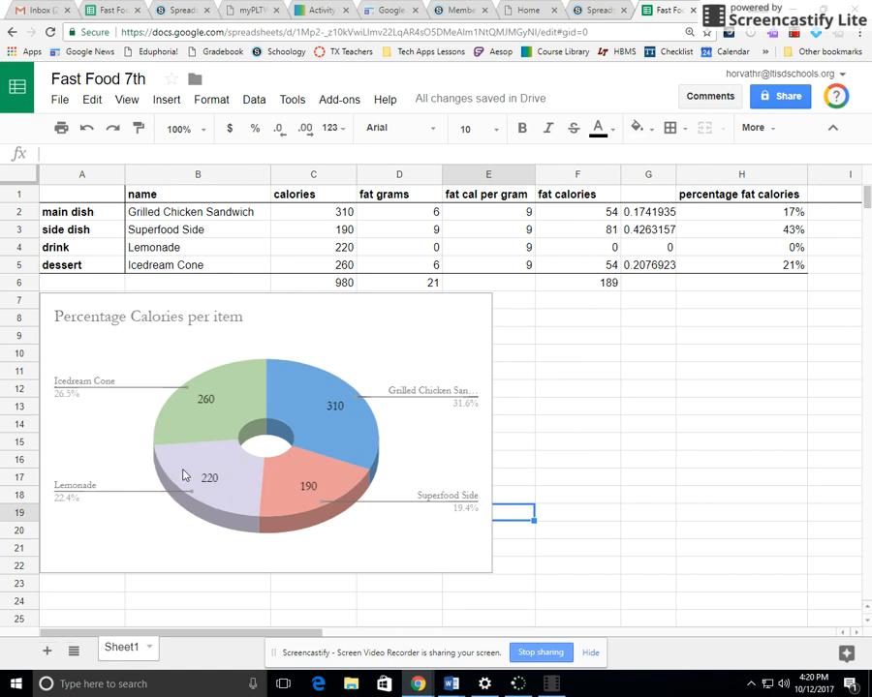
- Widen the pie chart slightly to the right so the full Grilled Chicken Sandwich label fits
left_click(486, 363)
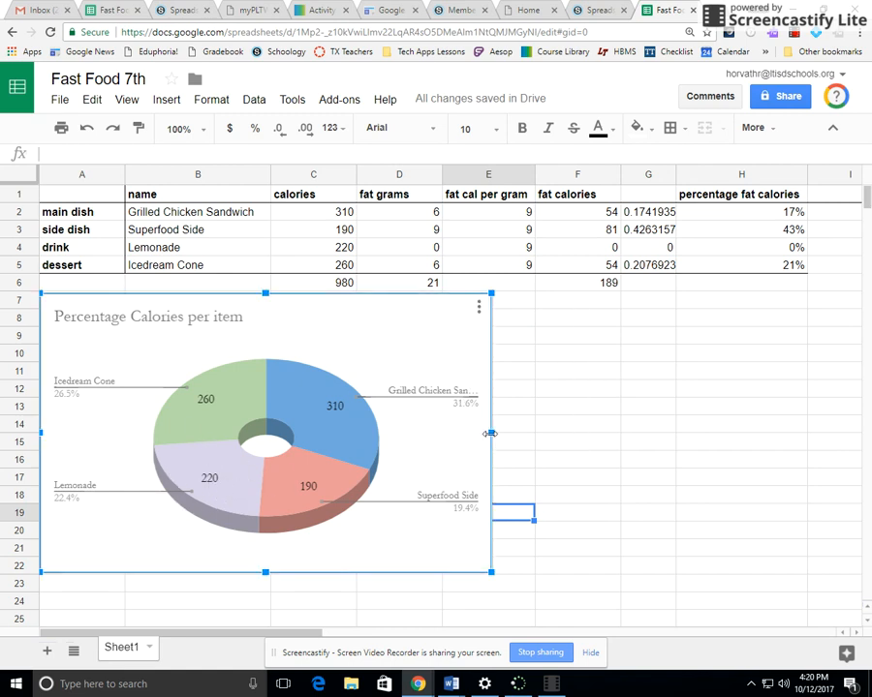
left_click_drag(490, 433, 513, 432)
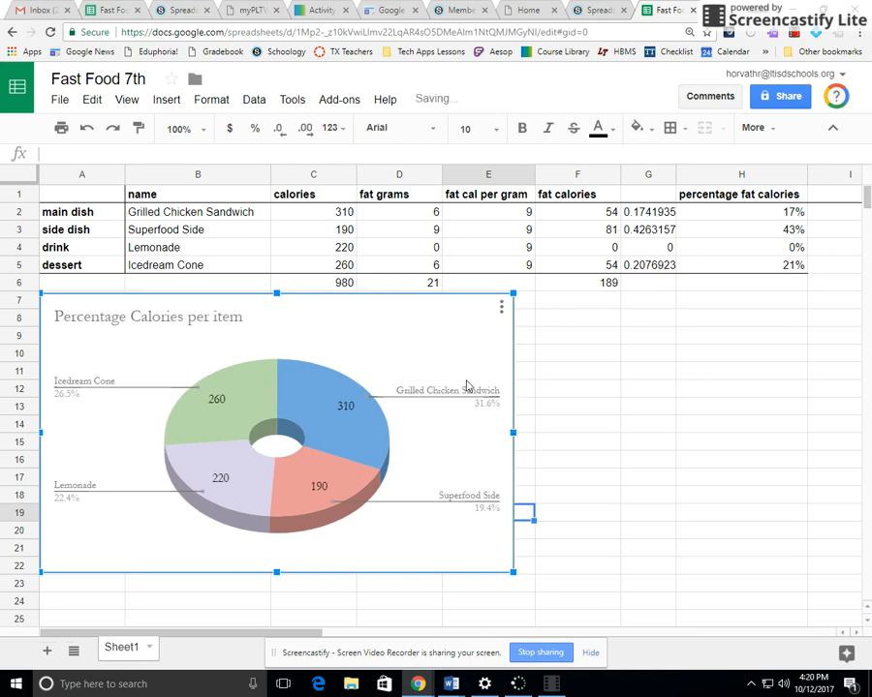
scroll(586, 461, "down", 2)
scroll(586, 461, "up", 2)
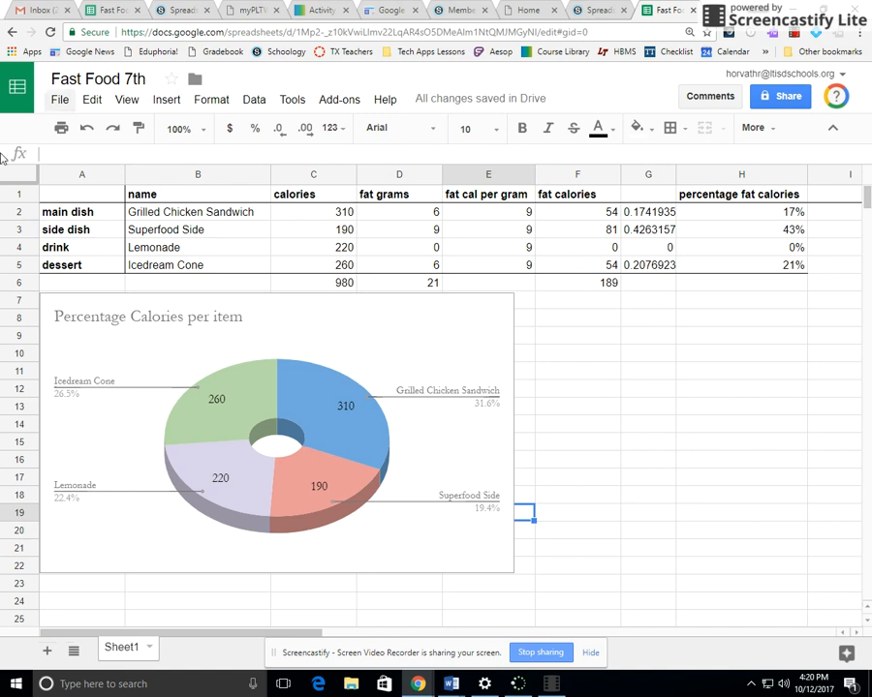
left_click_drag(150, 218, 155, 267)
left_click_drag(156, 265, 160, 265)
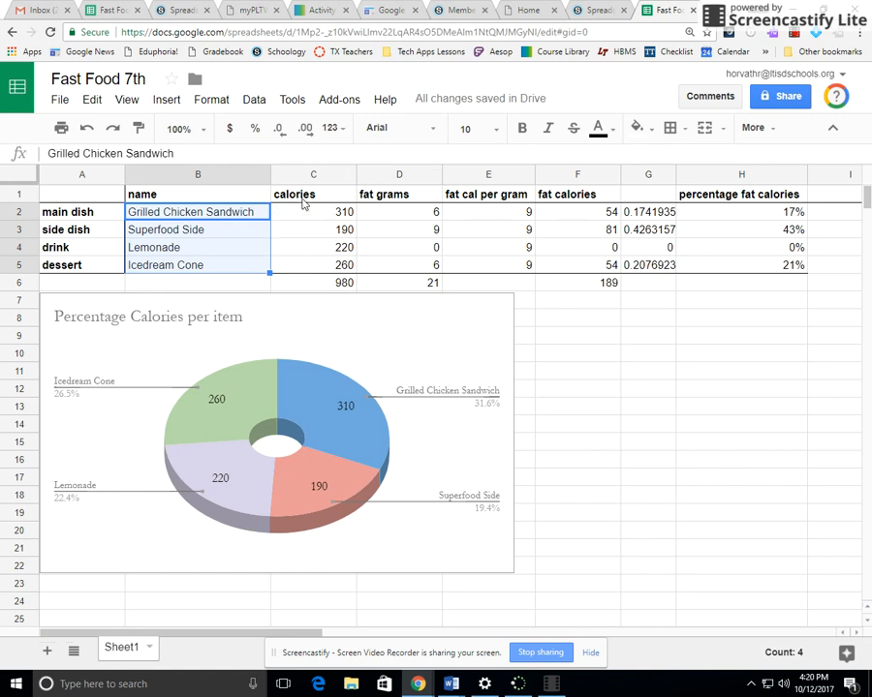
left_click(325, 177, "ctrl")
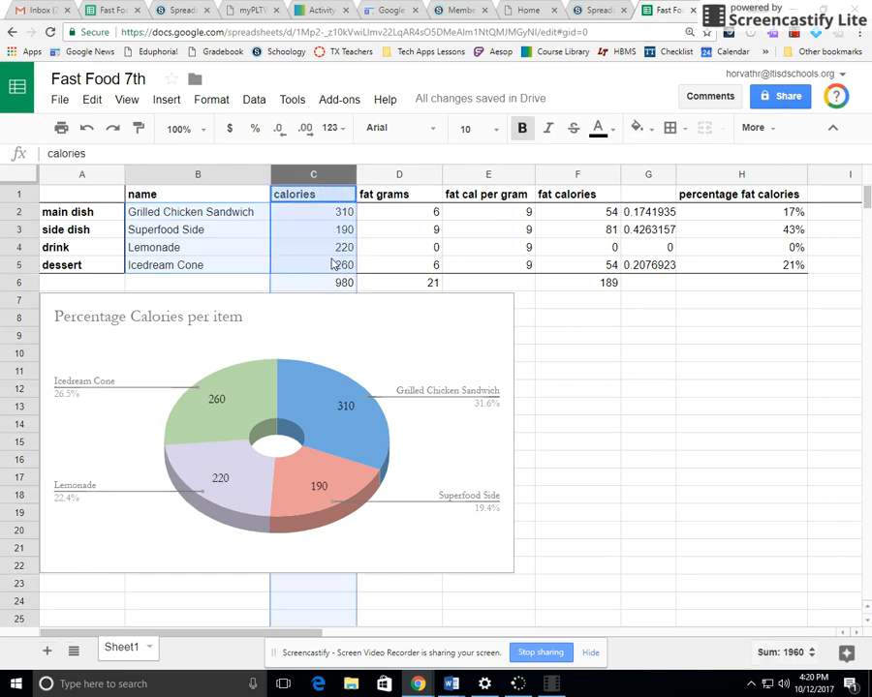
left_click(257, 282)
- Insert a chart from the item names in B2:B5, the calories in C1:C5 and the fat calories in F1:F5
left_click_drag(209, 215, 210, 266)
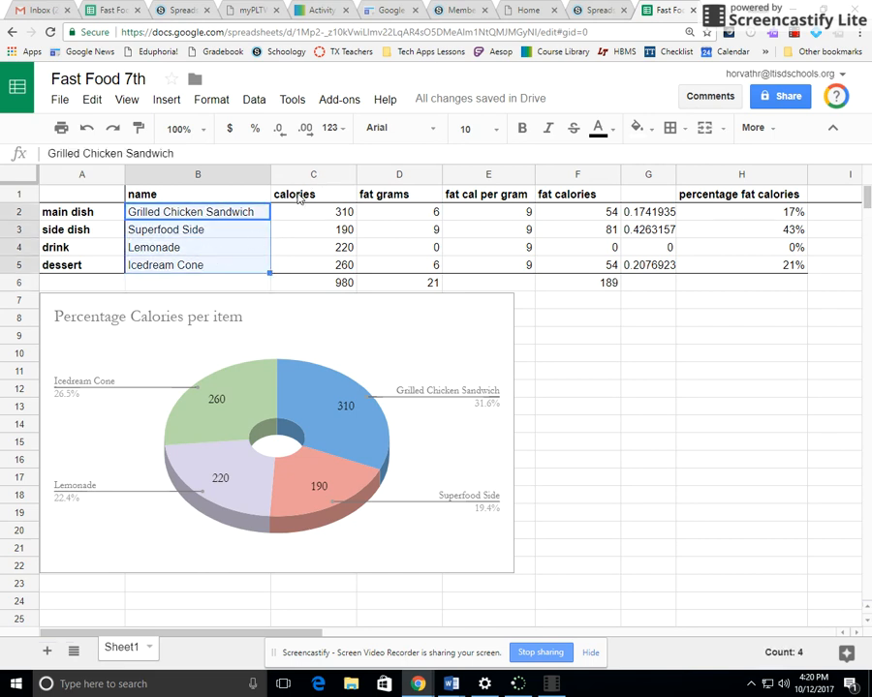
left_click_drag(301, 194, 310, 268)
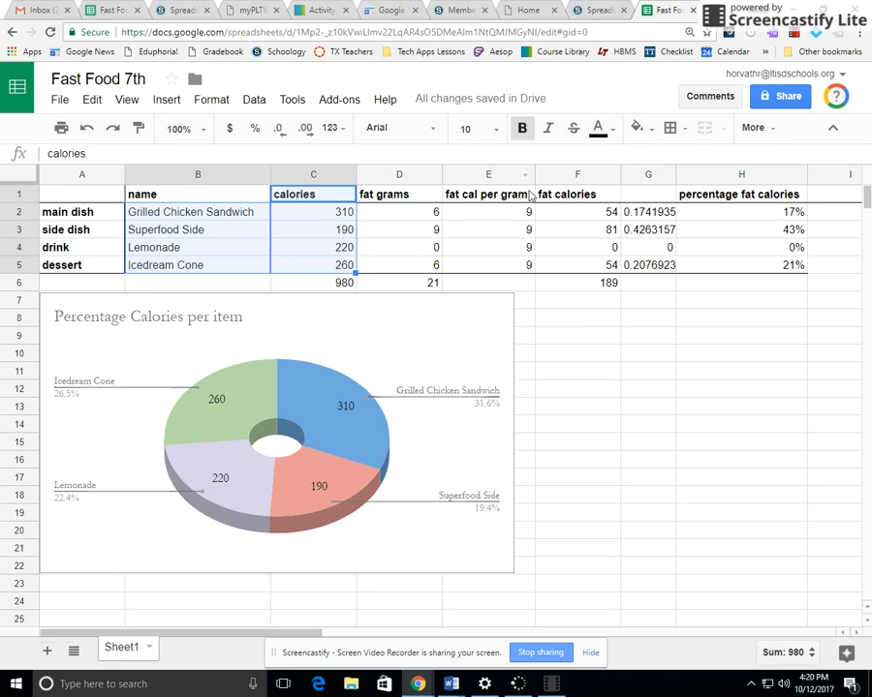
left_click_drag(557, 199, 567, 269)
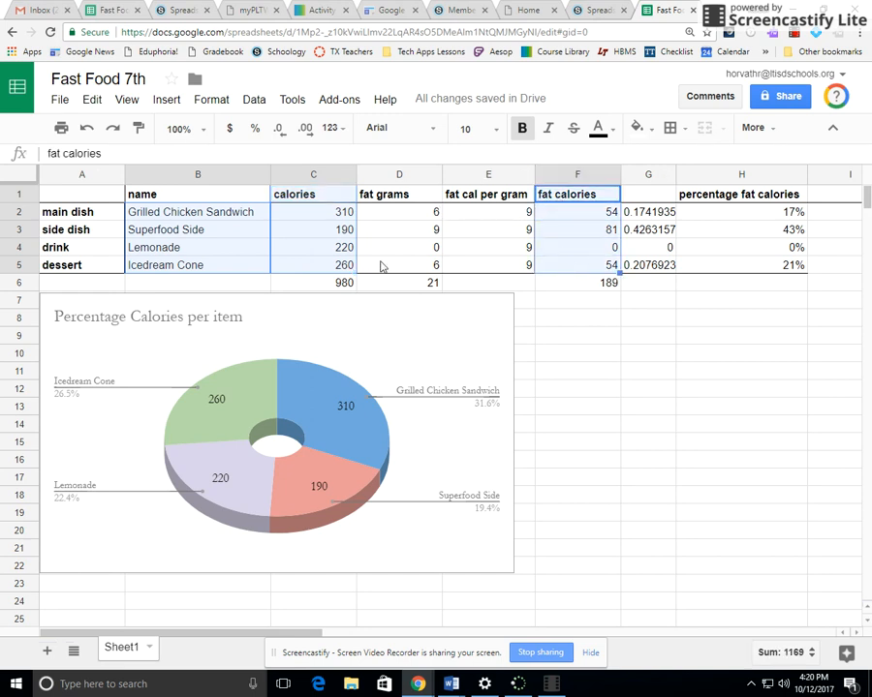
left_click(166, 98)
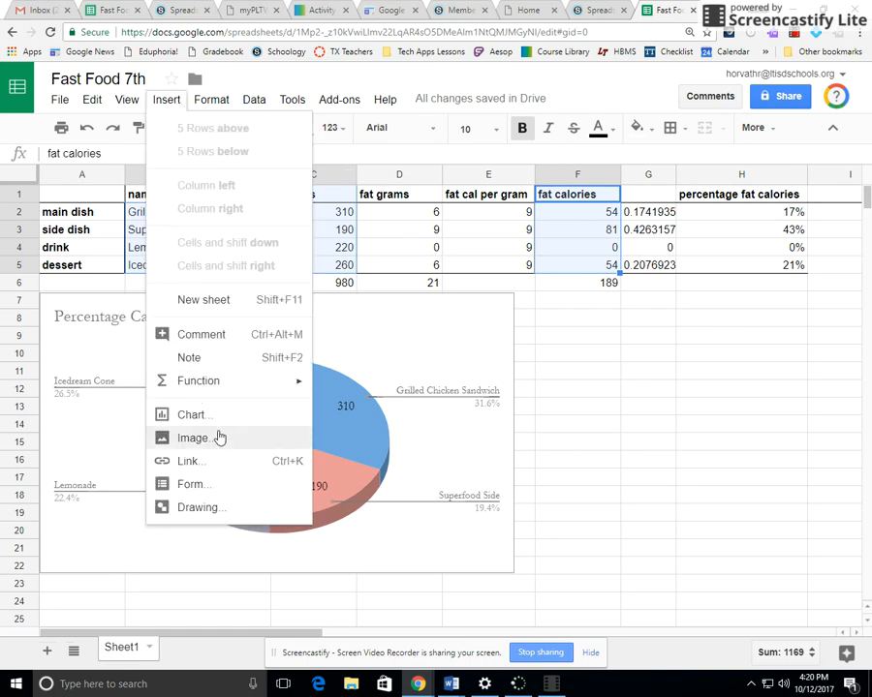
left_click(211, 418)
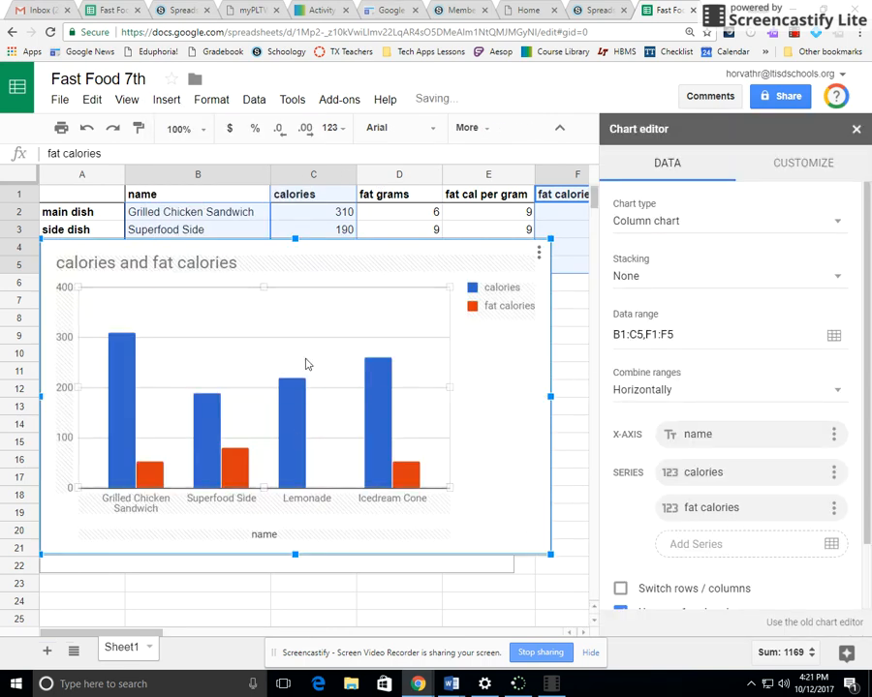
- Change the new chart's type to Stacked column chart
left_click(659, 222)
scroll(704, 339, "down", 2)
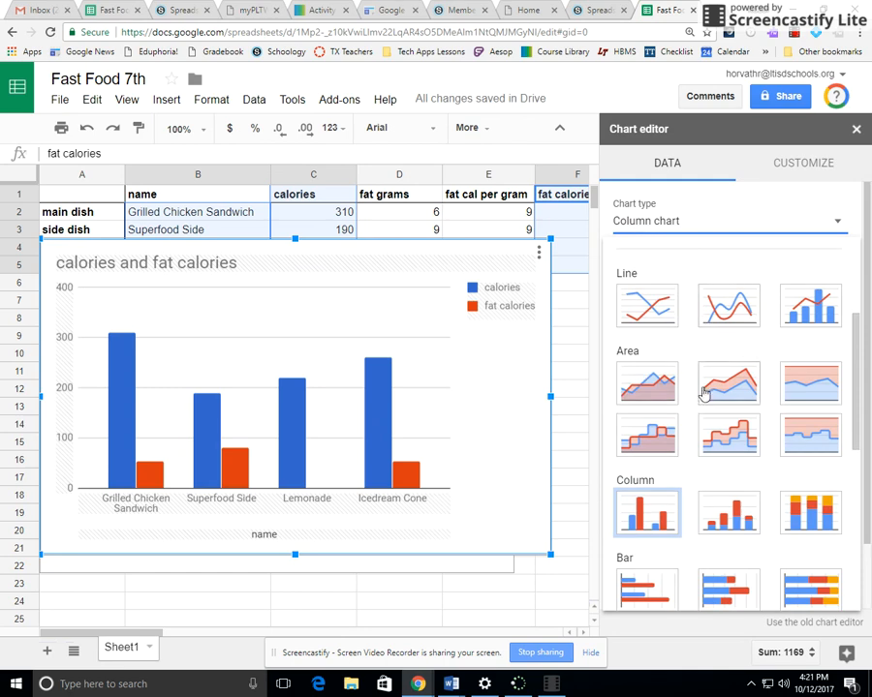
left_click(725, 521)
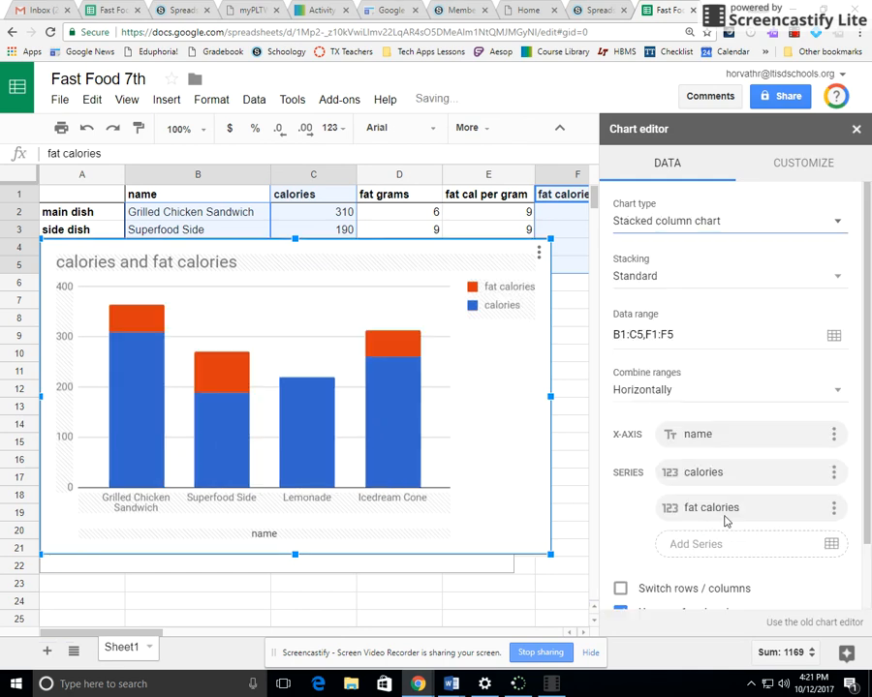
mouse_move(136, 436)
mouse_move(133, 324)
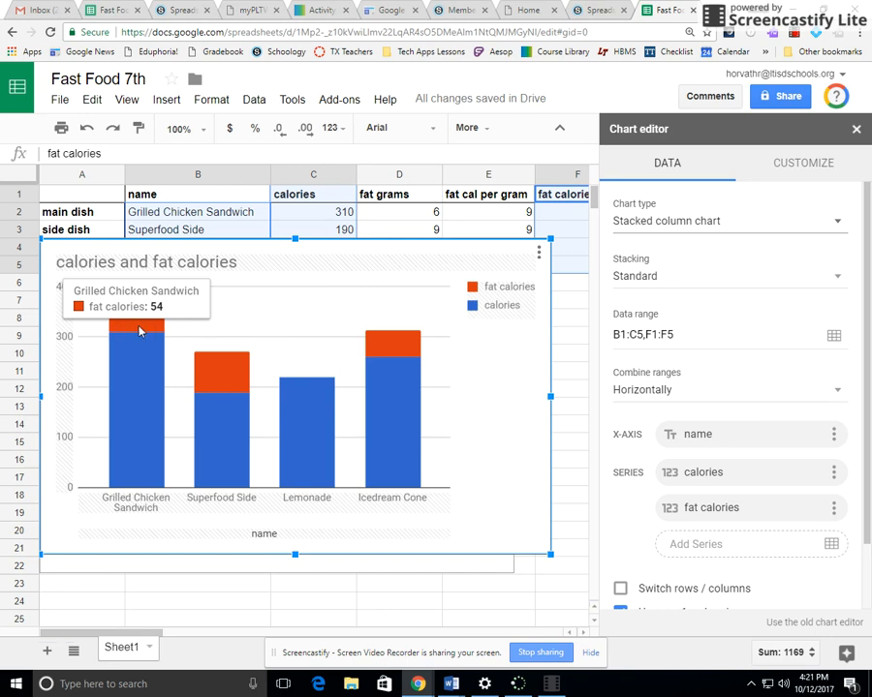
mouse_move(133, 478)
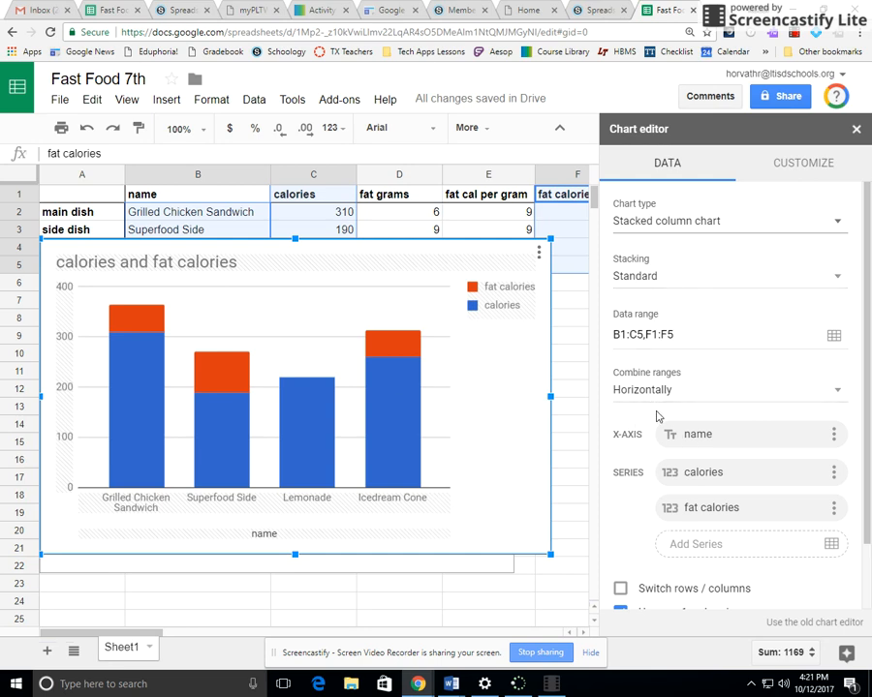
- Set the stacked column chart's overall font to Garamond in its chart style
scroll(657, 416, "down", 1)
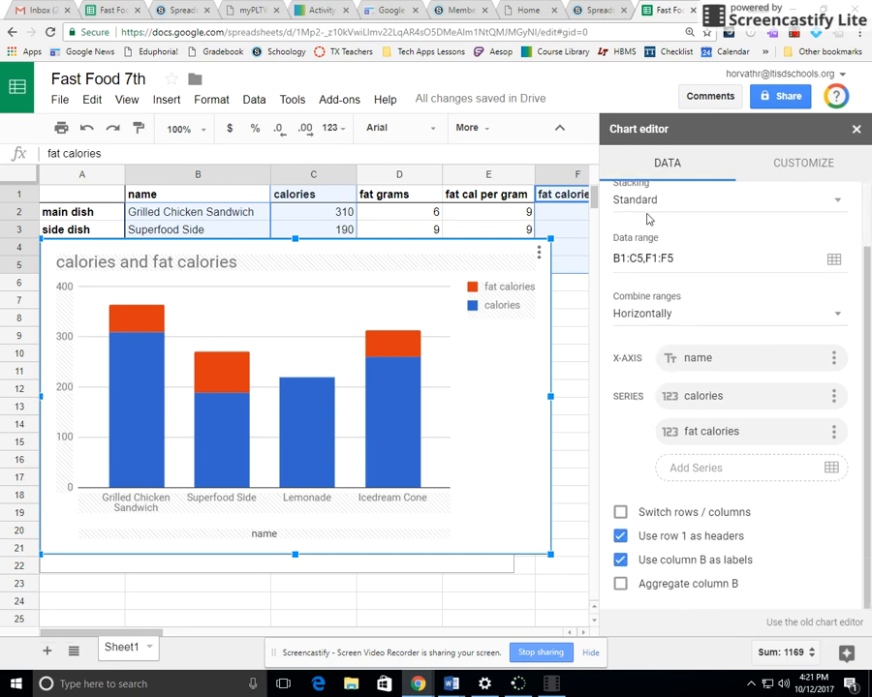
left_click(782, 165)
left_click(624, 203)
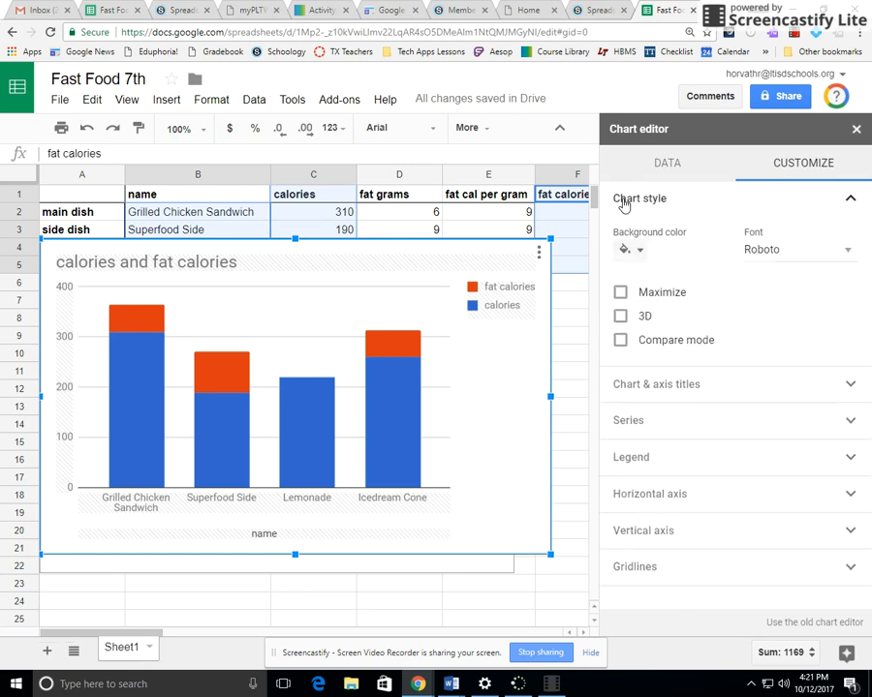
left_click(762, 253)
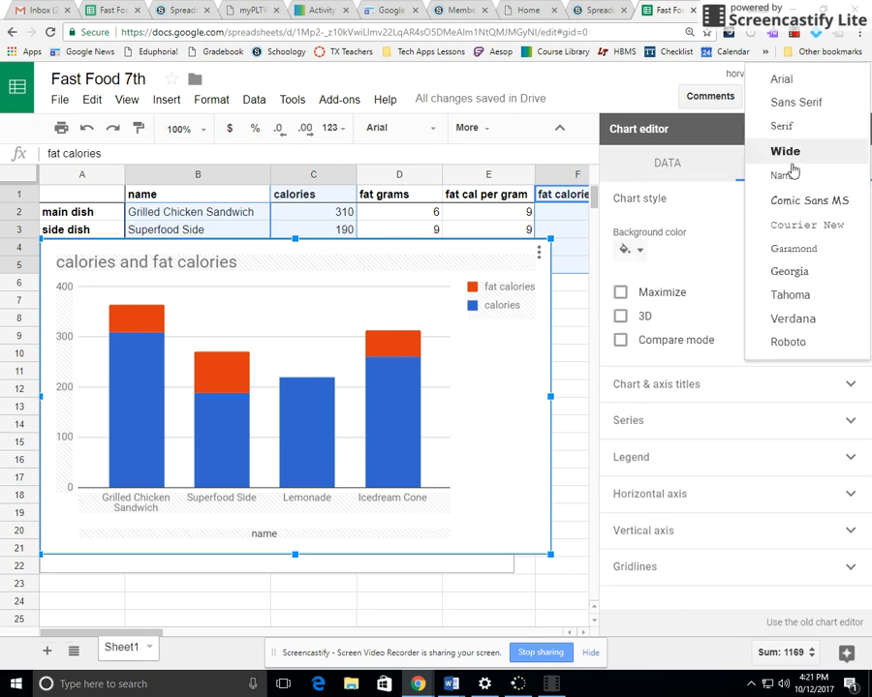
left_click(800, 254)
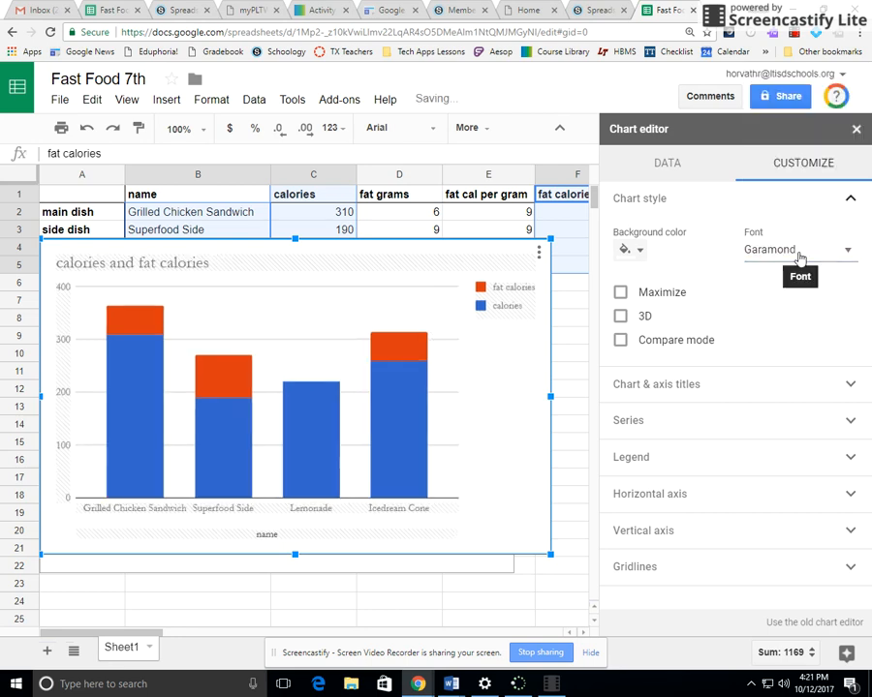
- Change the stacked column chart's title to "Percentage Fat Calories per item"
left_click(127, 264)
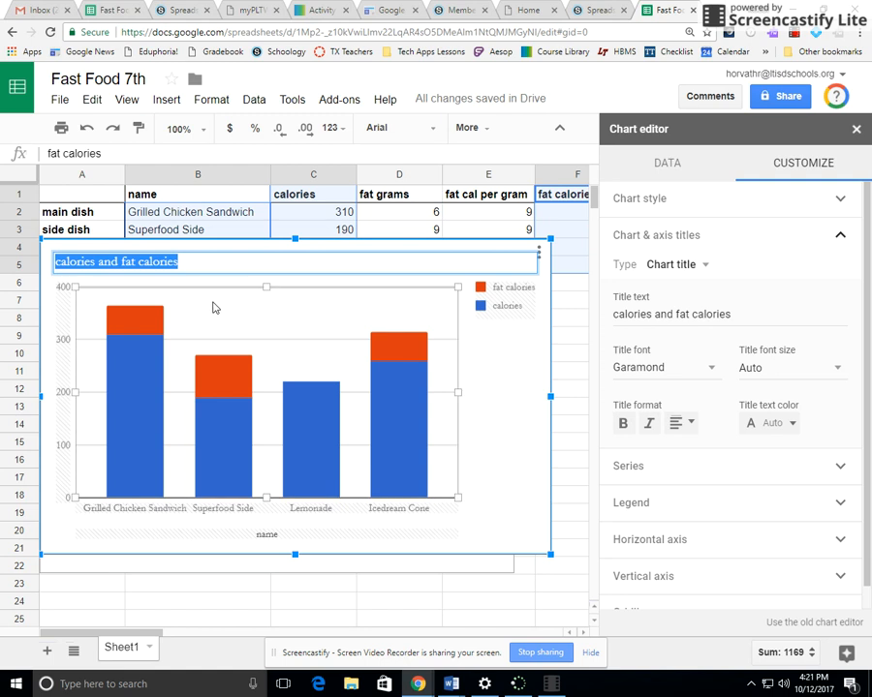
type("P")
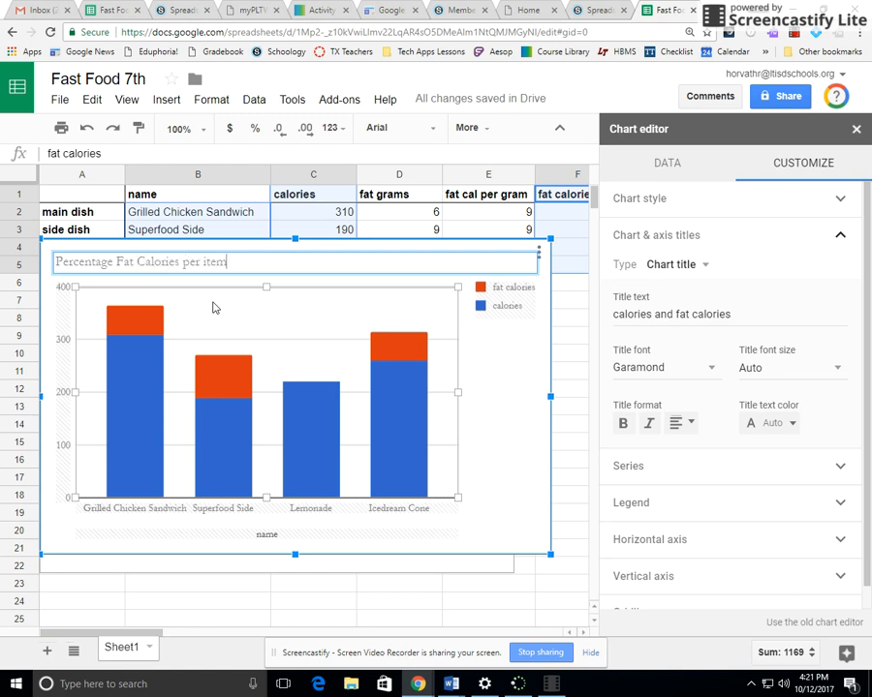
left_click(256, 535)
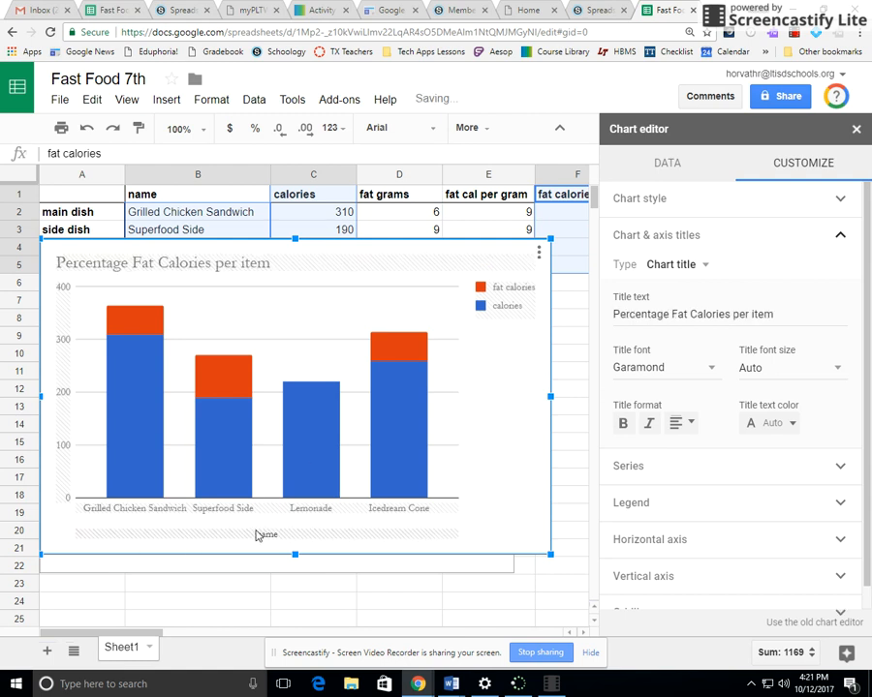
- Change the stacked column chart's horizontal axis title to "food item"
left_click(270, 538)
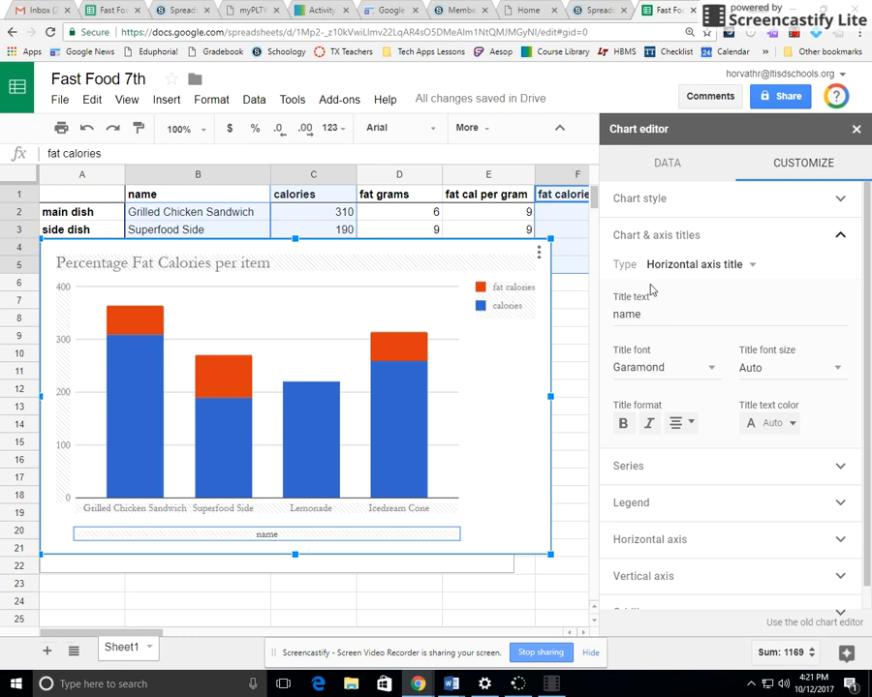
double_click(645, 316)
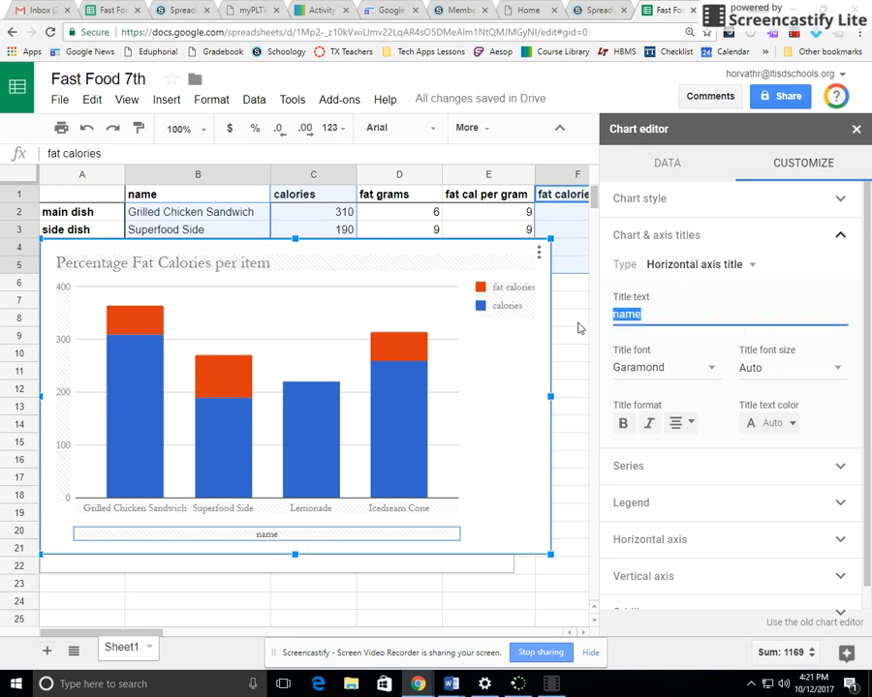
type("food item")
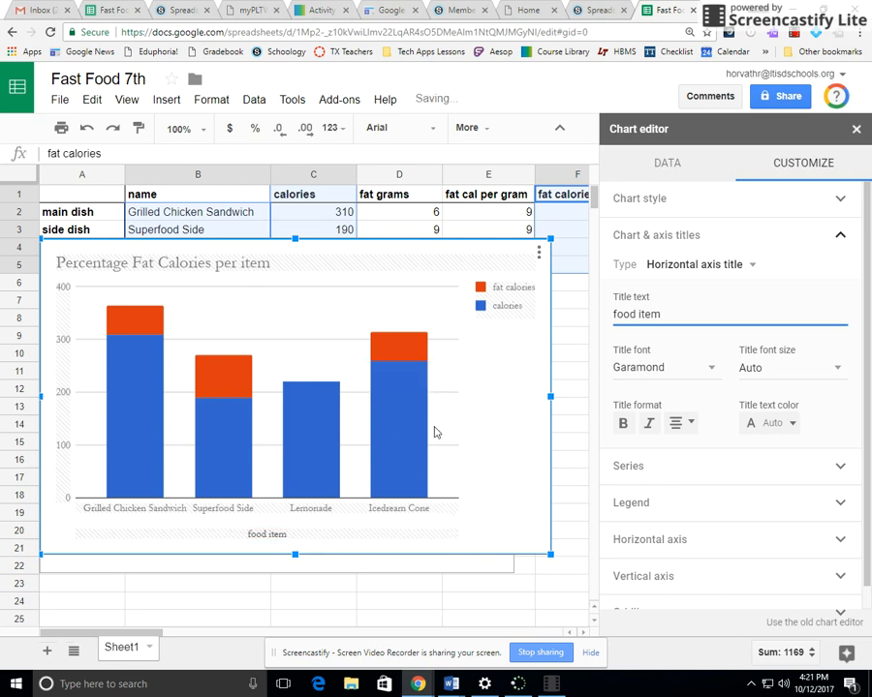
- Look through the stacked column chart's series, vertical axis and gridlines customization settings
left_click(628, 467)
left_click(631, 429)
left_click(634, 522)
scroll(632, 539, "down", 1)
left_click(614, 550)
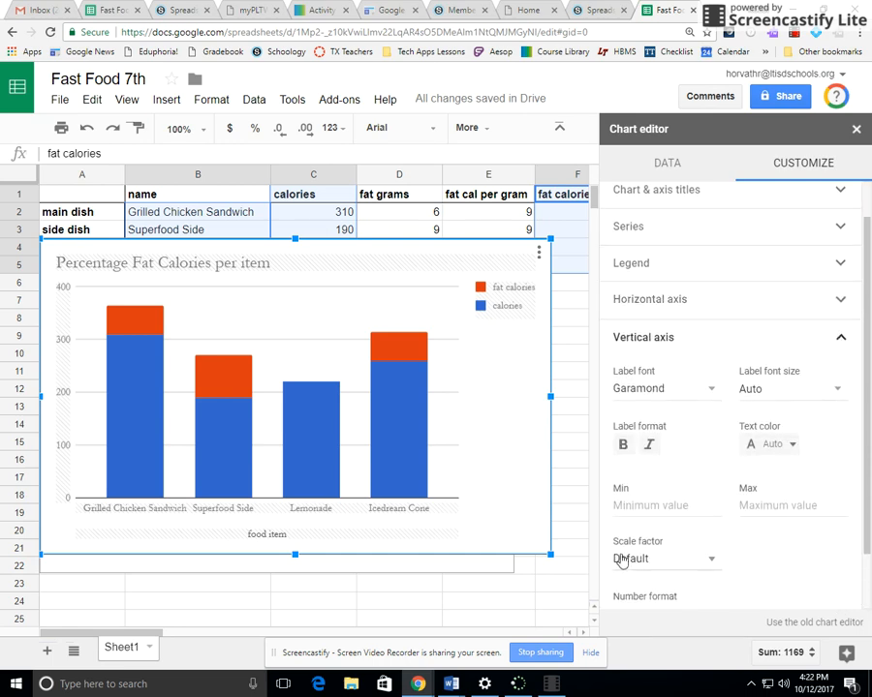
scroll(618, 554, "down", 1)
scroll(623, 548, "down", 1)
left_click(623, 589)
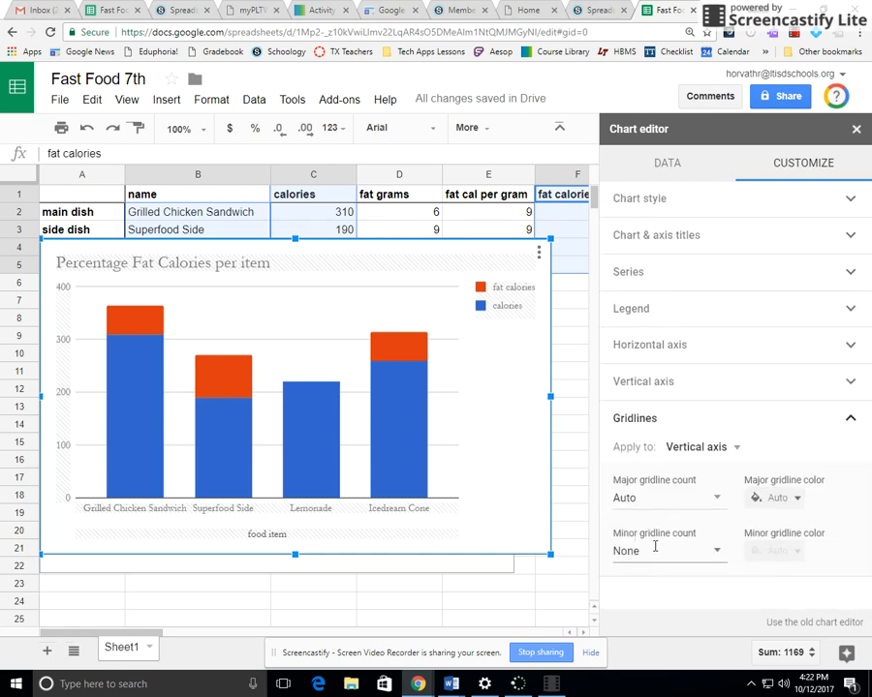
- Recolor the calories series in the stacked column chart to a lighter blue
left_click(406, 438)
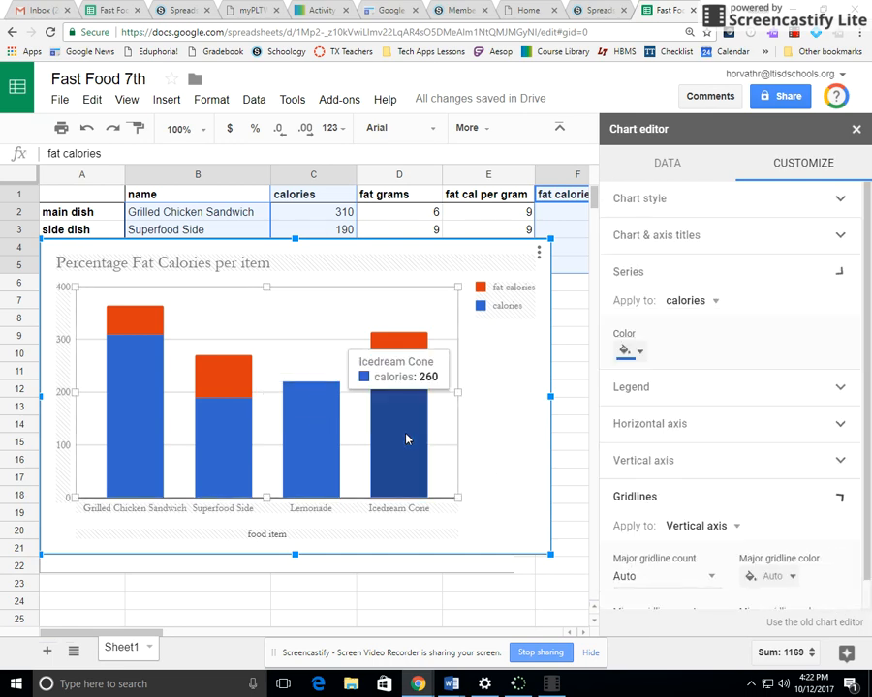
left_click(627, 355)
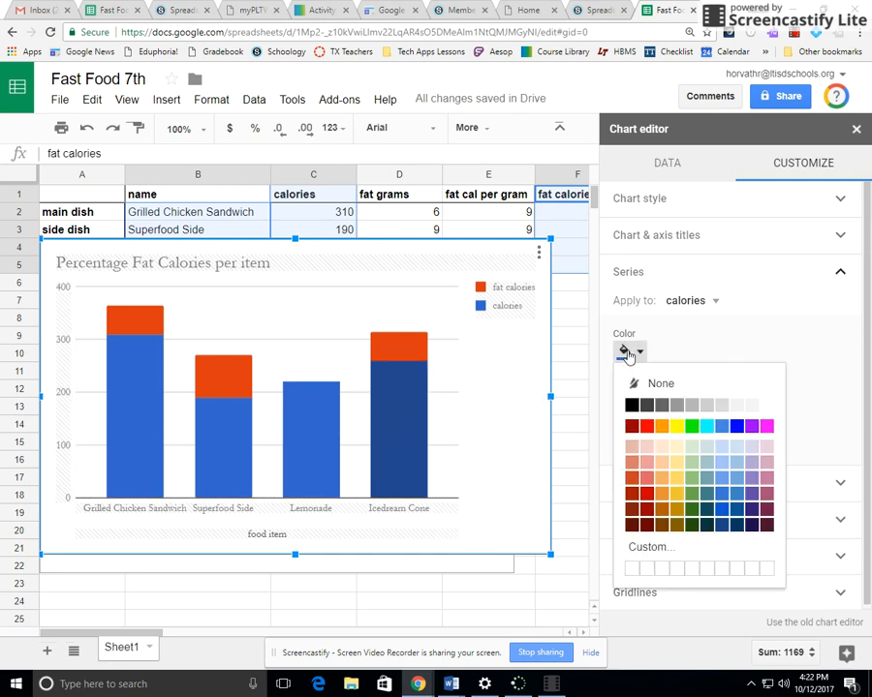
left_click(736, 479)
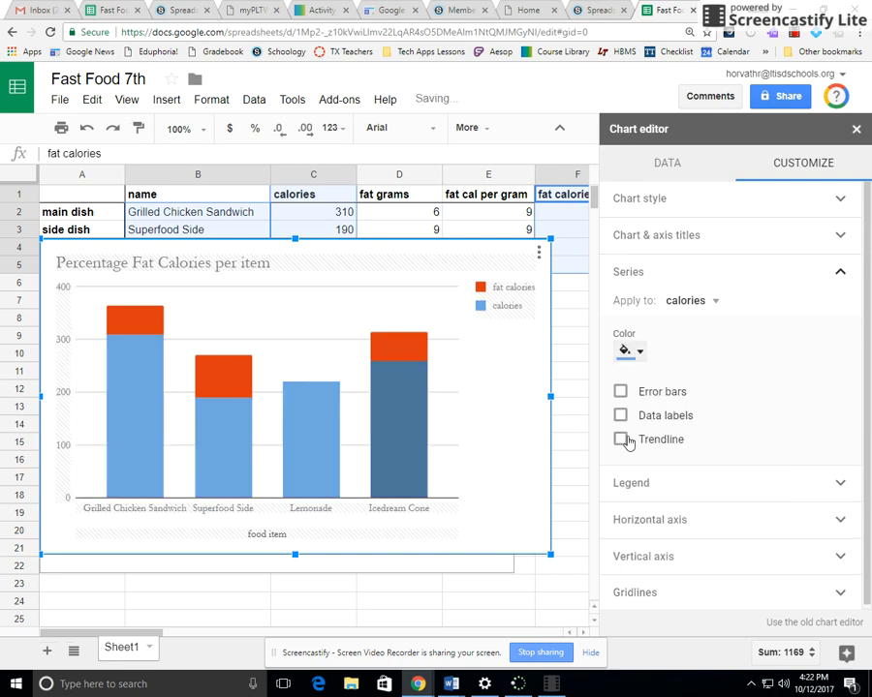
- Recolor the fat calories series in the stacked column chart to light purple
left_click(399, 351)
left_click(629, 354)
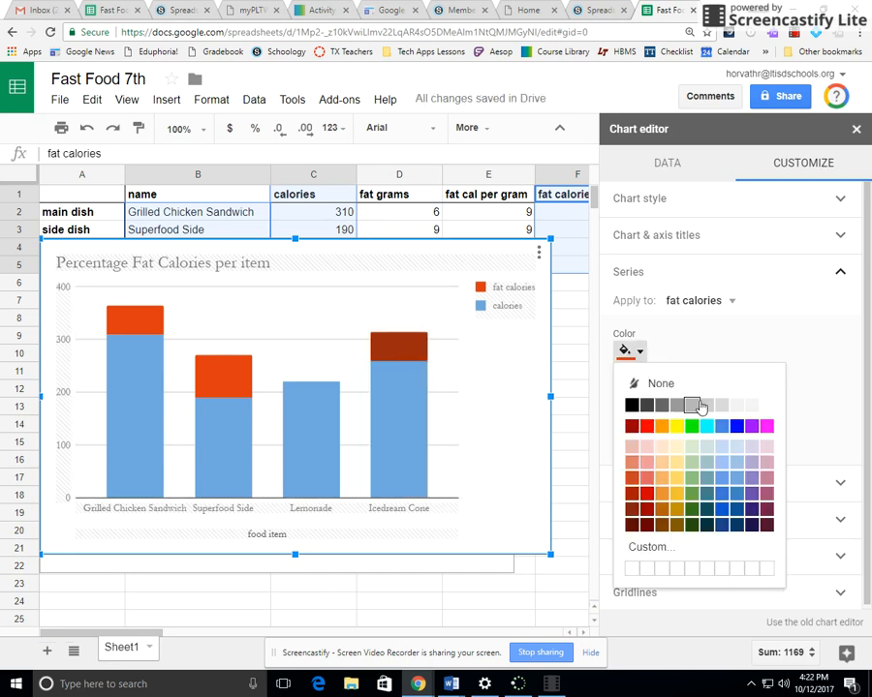
left_click(753, 447)
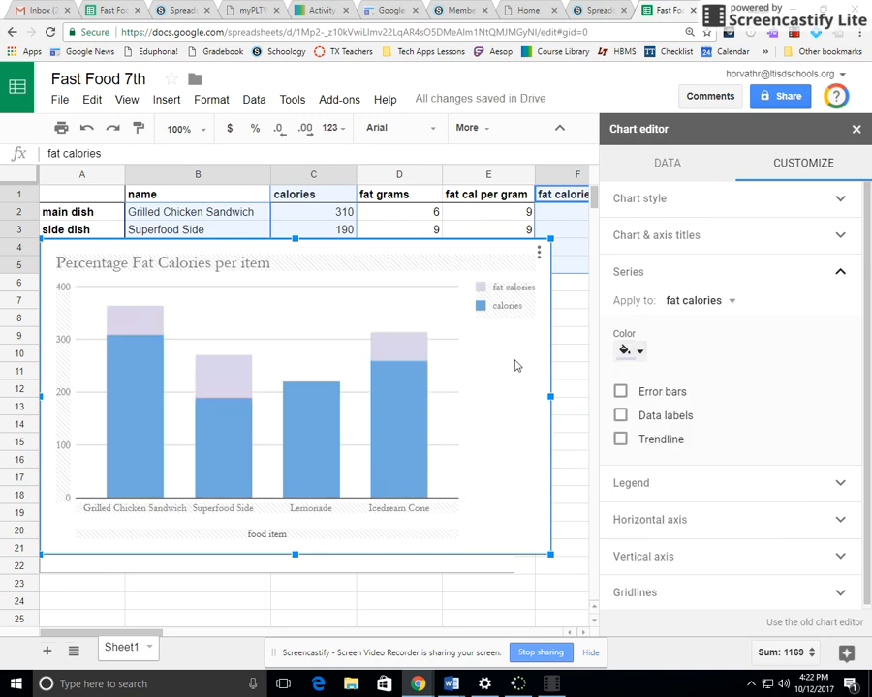
- Move the stacked column chart directly below the pie chart, starting at row 23, and close the chart editor
left_click(566, 380)
scroll(316, 295, "down", 3)
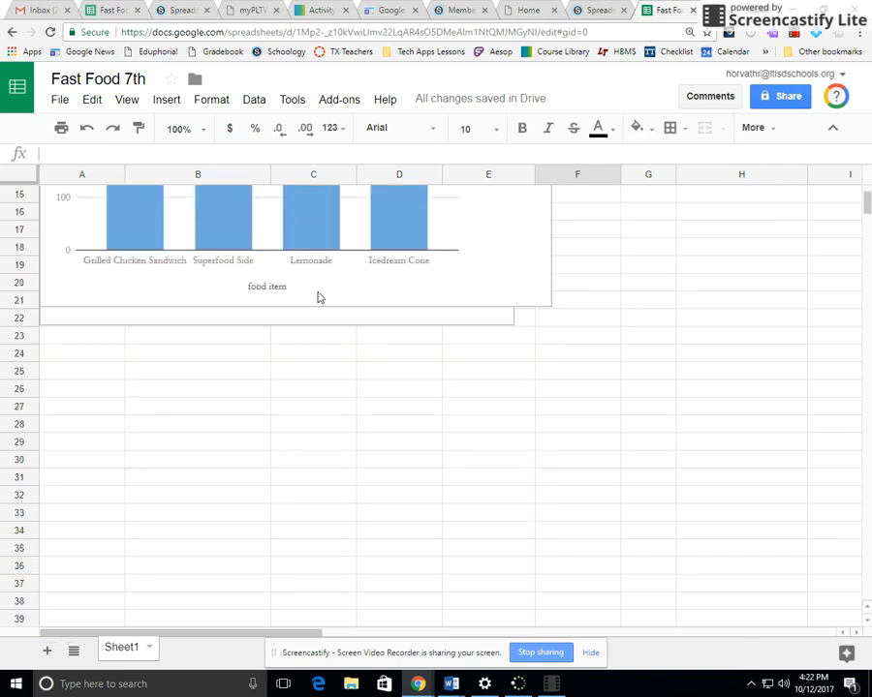
scroll(356, 350, "up", 2)
left_click(483, 448)
left_click_drag(482, 448, 424, 685)
scroll(471, 519, "down", 5)
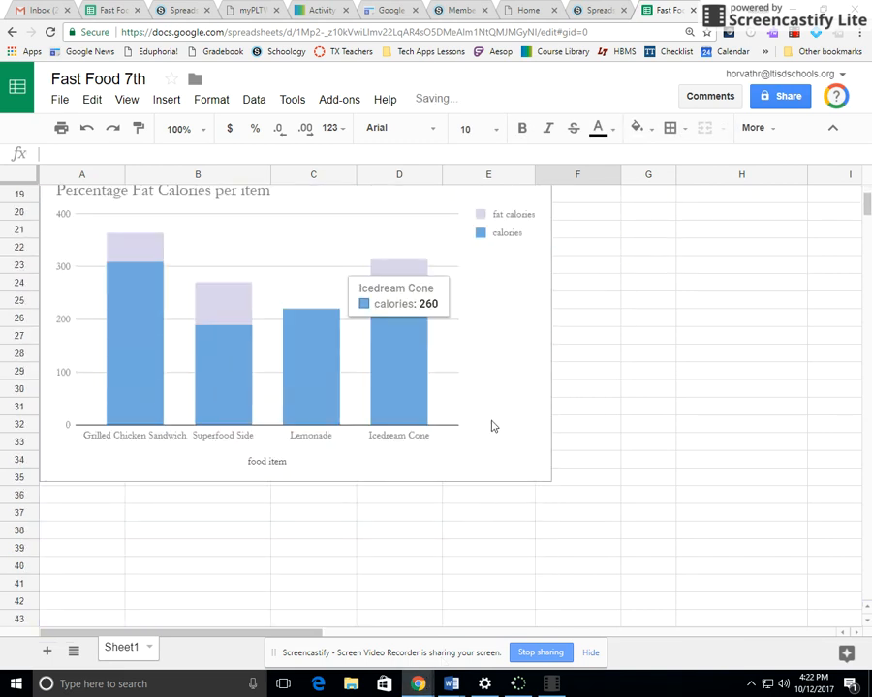
double_click(496, 474)
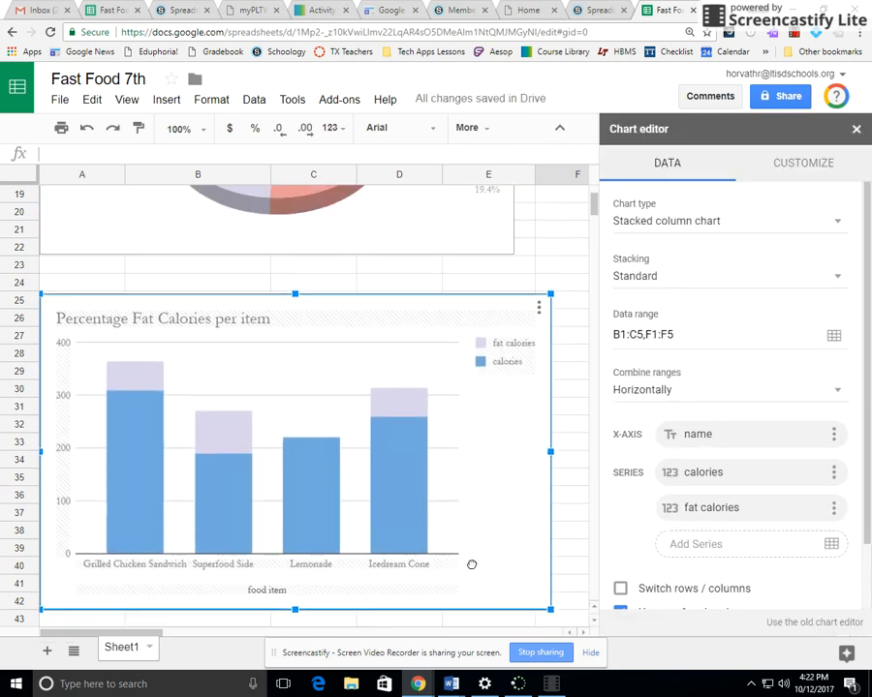
scroll(494, 499, "up", 5)
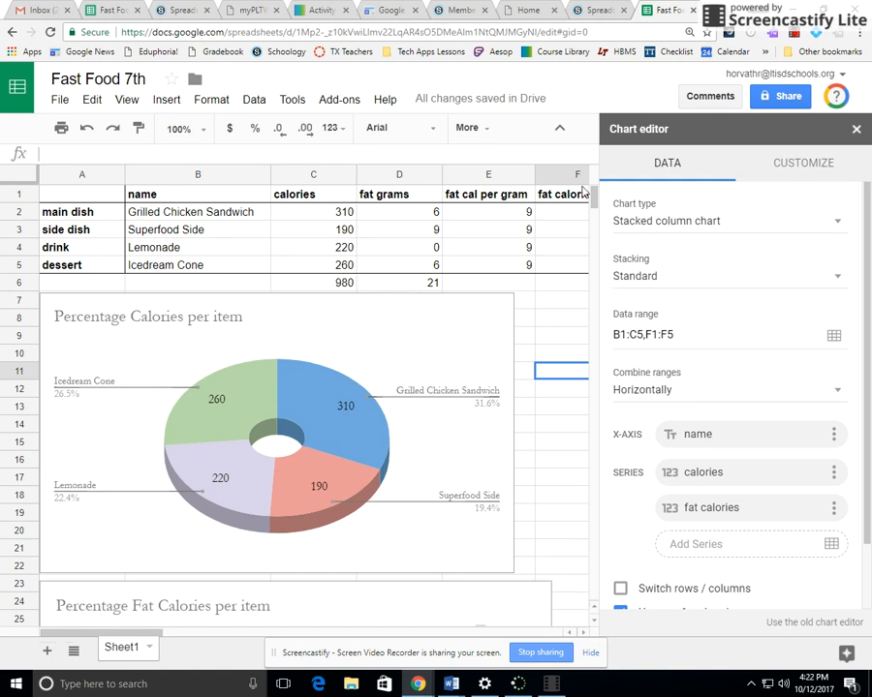
left_click(853, 128)
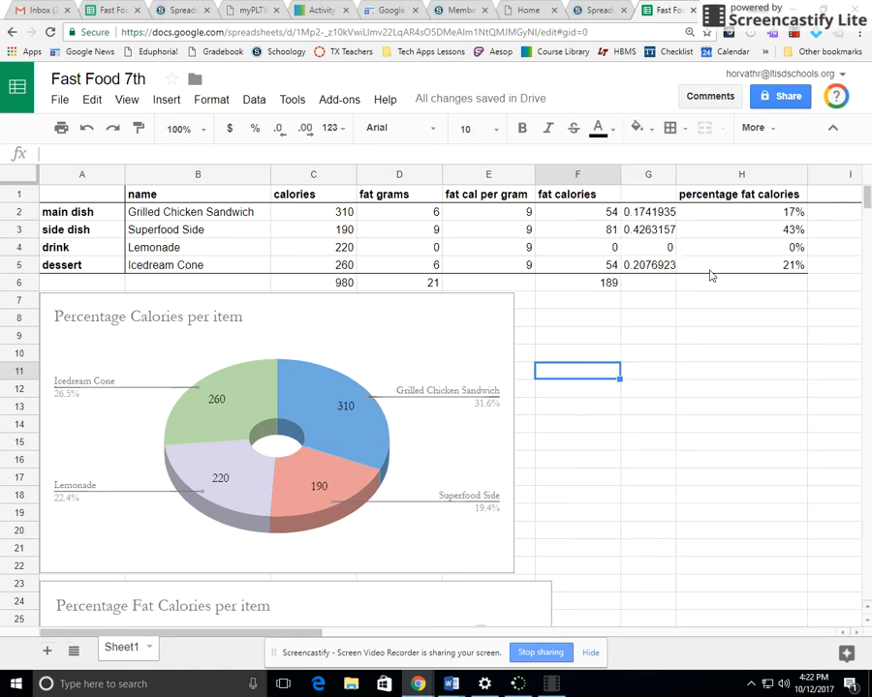
scroll(218, 436, "down", 3)
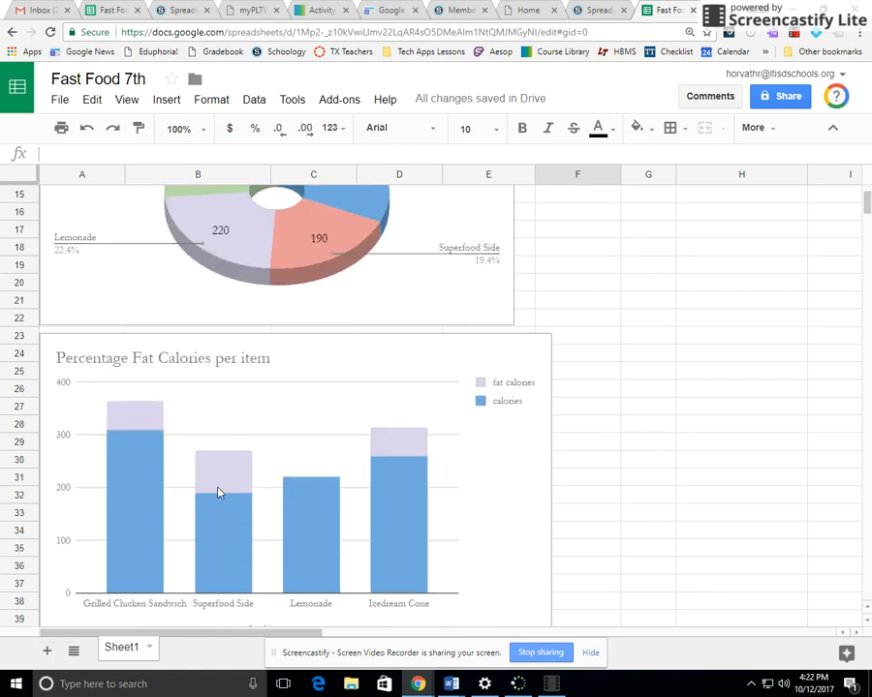